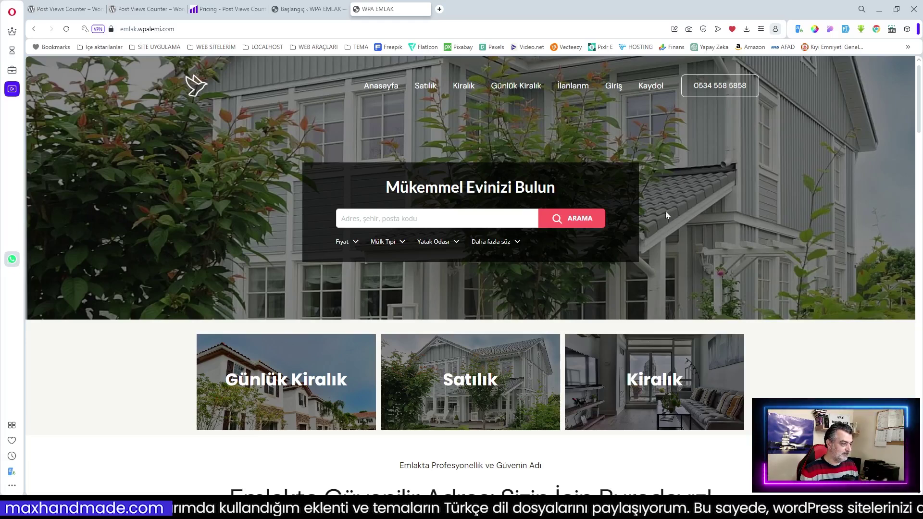
- Search the WordPress plugin directory for Post Views Counter, then install and activate it
{"action": "left_click", "coordinate": [306, 9]}
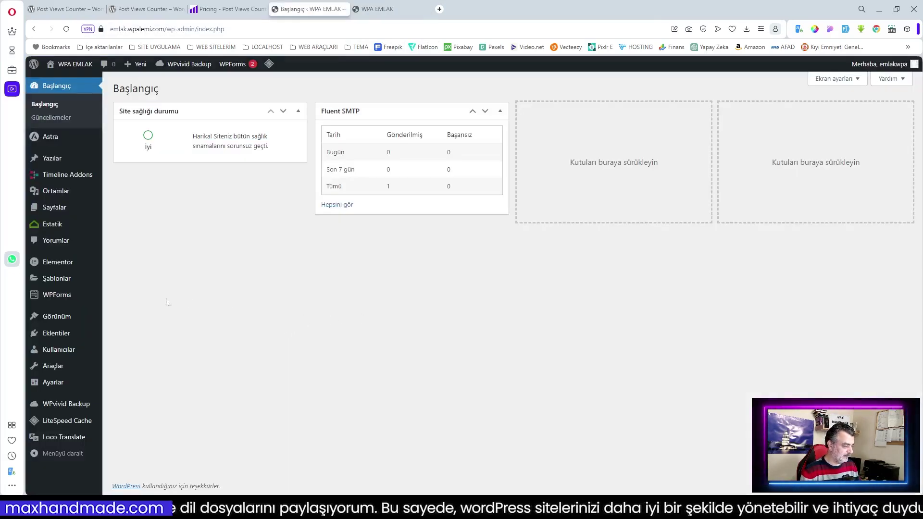
{"action": "mouse_move", "coordinate": [52, 335]}
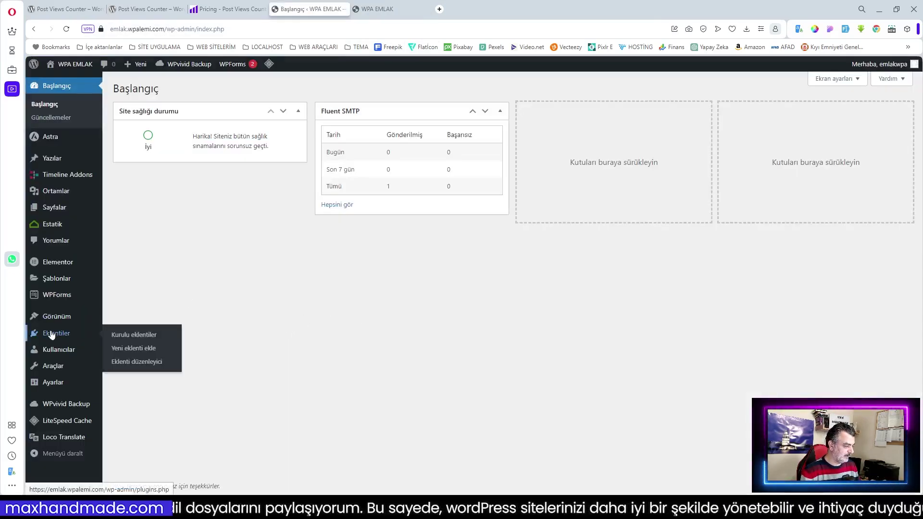
{"action": "left_click", "coordinate": [137, 354]}
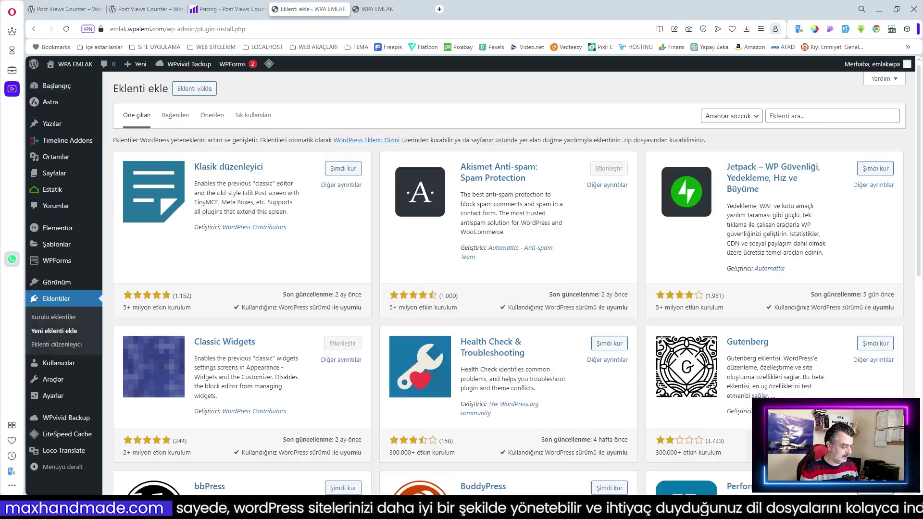
{"action": "left_click", "coordinate": [793, 116]}
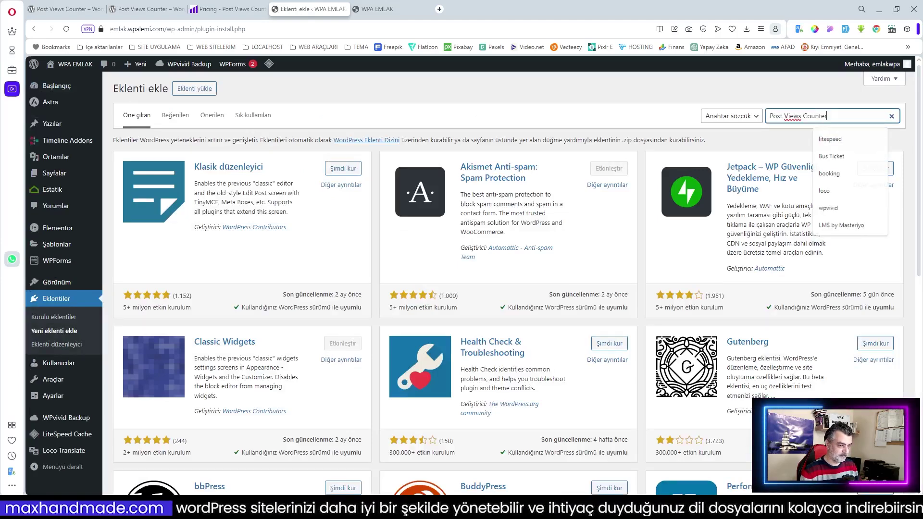
{"action": "type", "text": "Post Views Counter"}
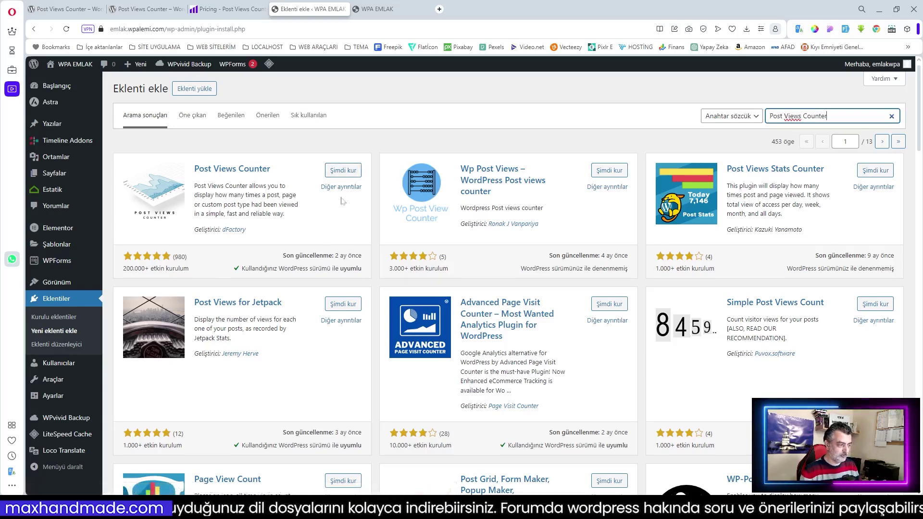
{"action": "left_click", "coordinate": [339, 171]}
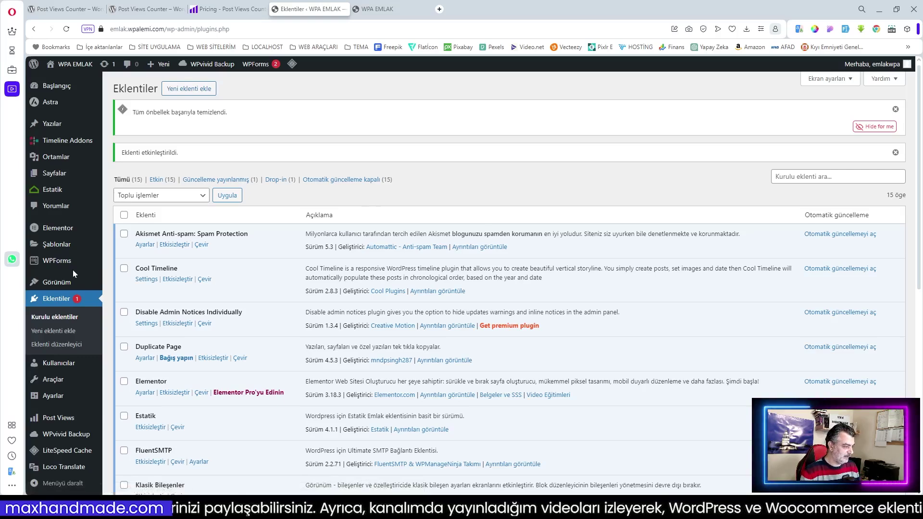
- Upload the Turkish translation file post-views-counter-tr_TR.po for Post Views Counter to the system location through Loco Translate
{"action": "scroll", "coordinate": [73, 269], "scroll_direction": "down", "scroll_amount": 1}
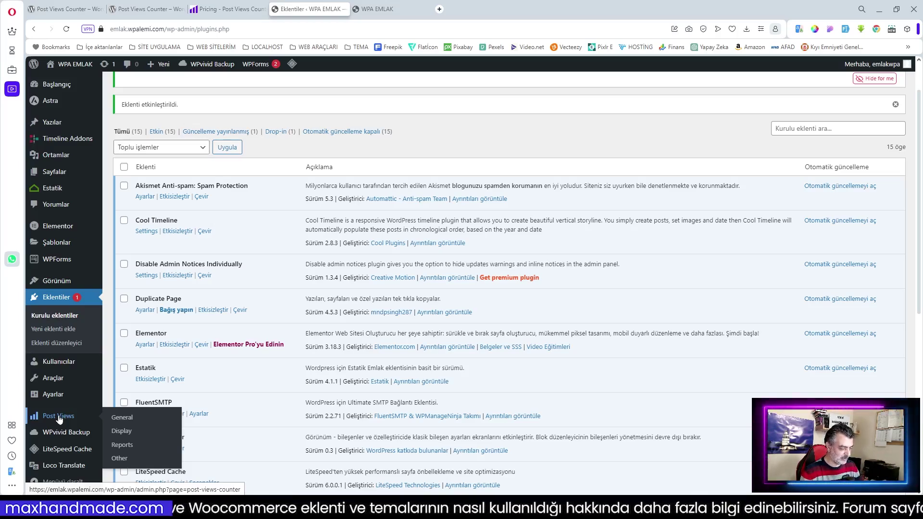
{"action": "left_click", "coordinate": [124, 430]}
{"action": "left_click", "coordinate": [145, 335]}
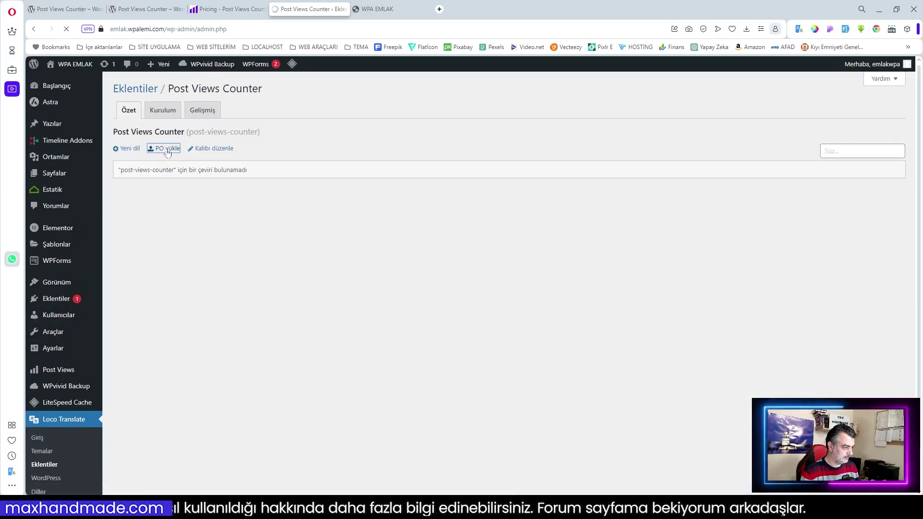
{"action": "left_click", "coordinate": [159, 151]}
{"action": "left_click", "coordinate": [142, 273]}
{"action": "left_click", "coordinate": [227, 393]}
{"action": "left_click", "coordinate": [140, 330]}
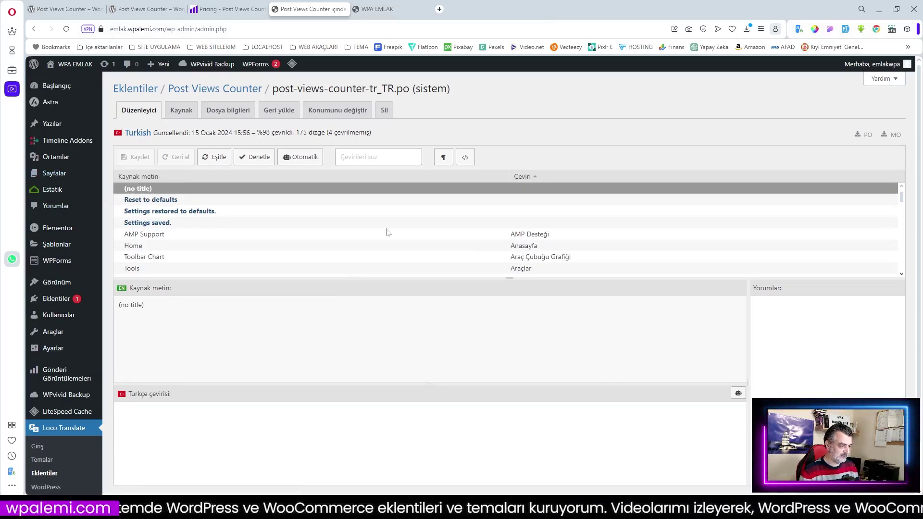
- Look through the Post Views Counter settings: Genel, Gösterim, Raporlar and Diğer
{"action": "scroll", "coordinate": [60, 374], "scroll_direction": "down", "scroll_amount": 1}
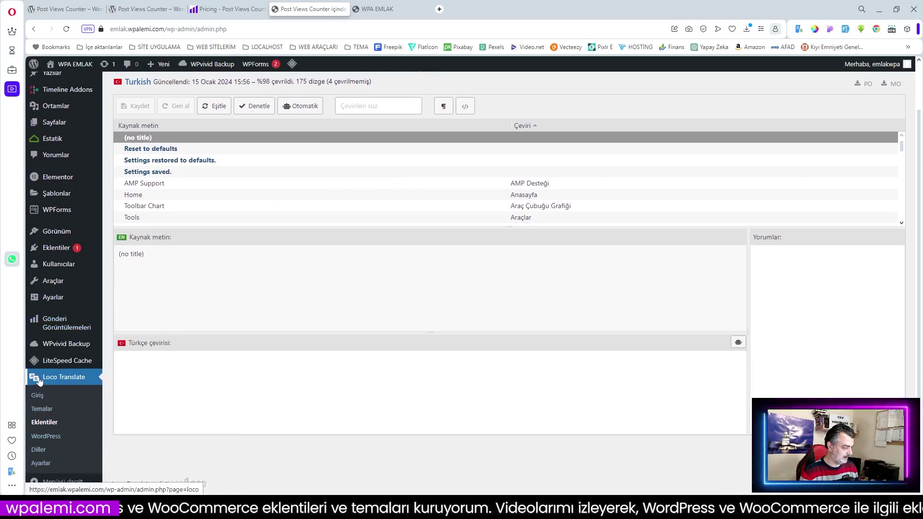
{"action": "mouse_move", "coordinate": [82, 331]}
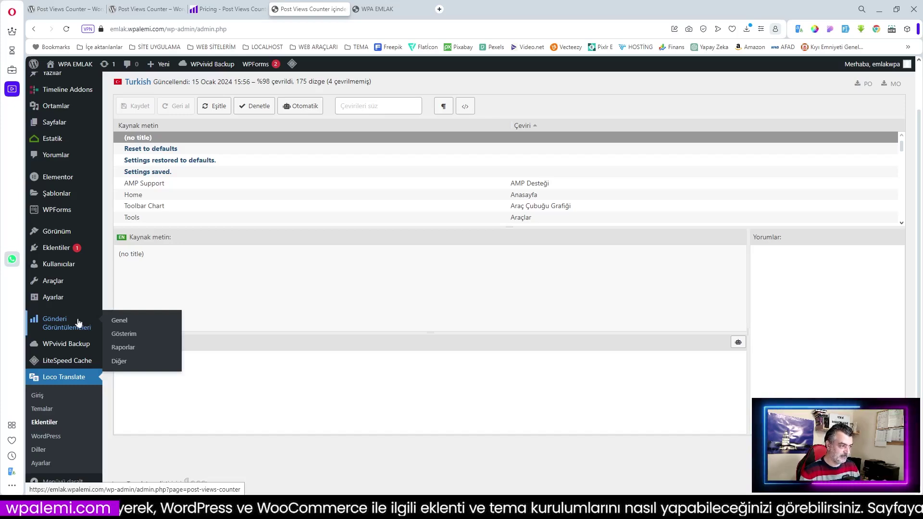
{"action": "left_click", "coordinate": [52, 325]}
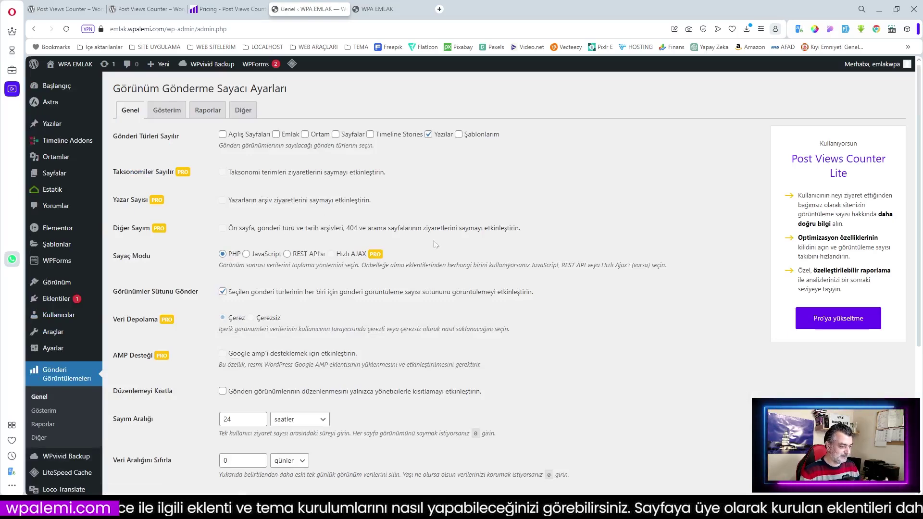
{"action": "scroll", "coordinate": [435, 244], "scroll_direction": "down", "scroll_amount": 4}
{"action": "scroll", "coordinate": [320, 352], "scroll_direction": "up", "scroll_amount": 4}
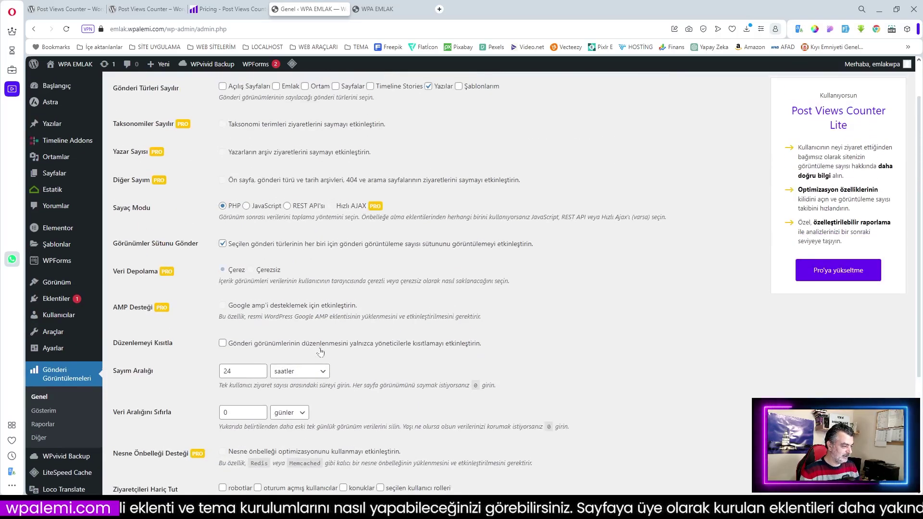
{"action": "left_click", "coordinate": [167, 111]}
{"action": "scroll", "coordinate": [475, 180], "scroll_direction": "down", "scroll_amount": 2}
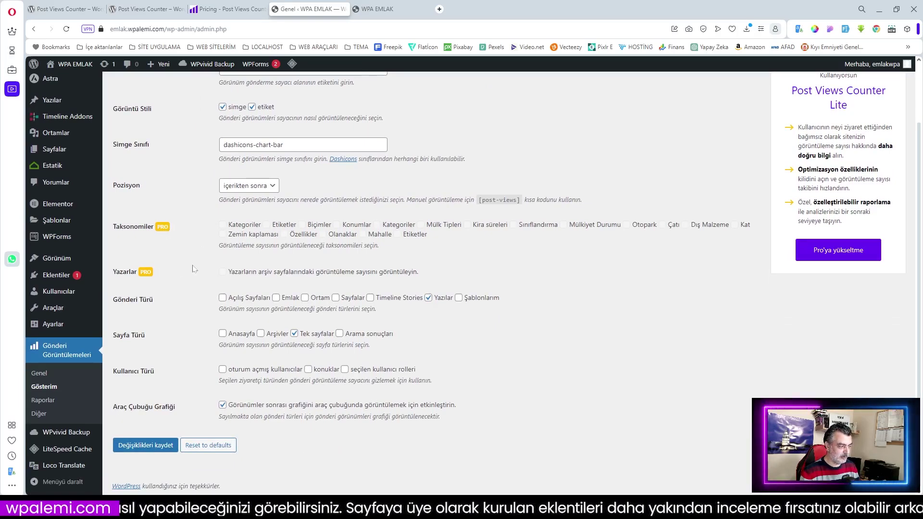
{"action": "scroll", "coordinate": [339, 255], "scroll_direction": "up", "scroll_amount": 2}
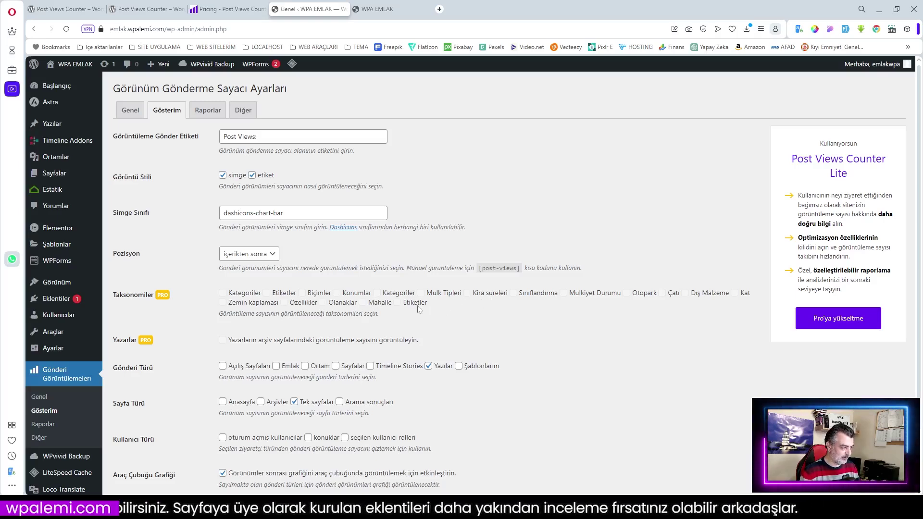
{"action": "left_click", "coordinate": [206, 112]}
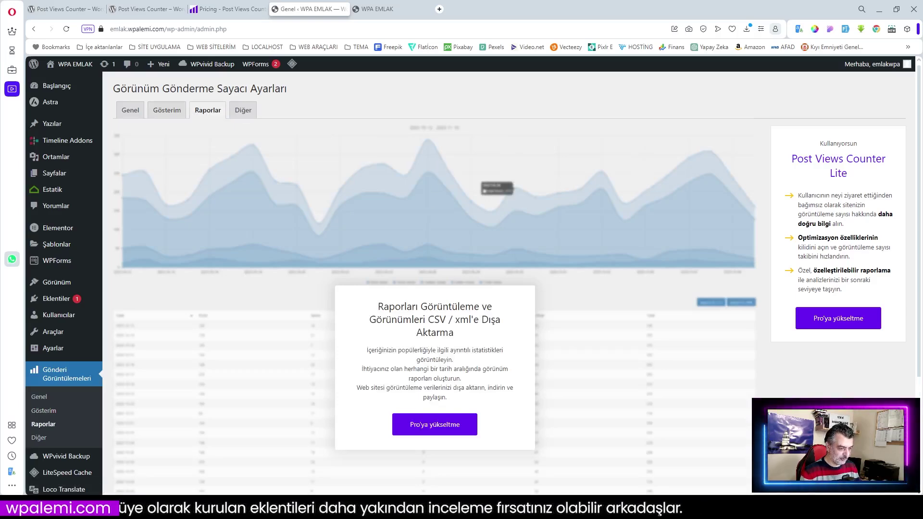
{"action": "scroll", "coordinate": [436, 168], "scroll_direction": "down", "scroll_amount": 3}
{"action": "scroll", "coordinate": [486, 331], "scroll_direction": "up", "scroll_amount": 3}
{"action": "scroll", "coordinate": [250, 112], "scroll_direction": "up", "scroll_amount": 1}
{"action": "left_click", "coordinate": [244, 110]}
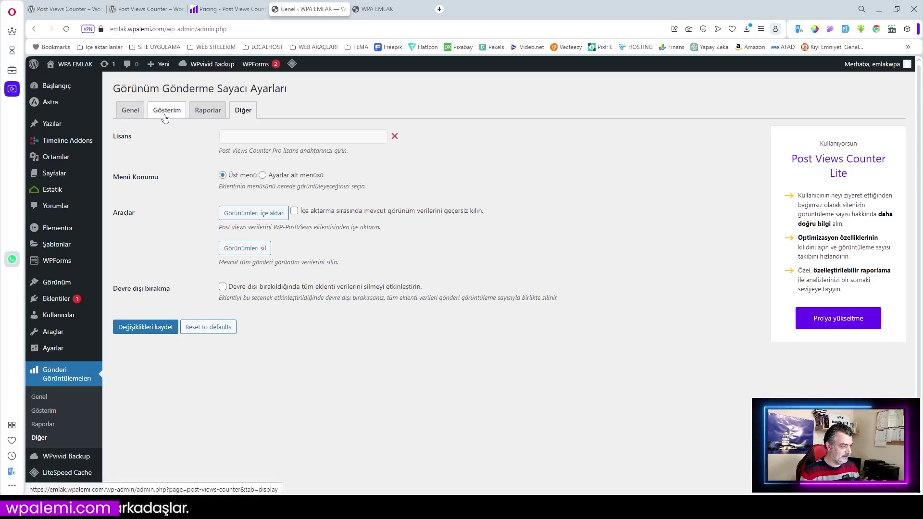
- In the general settings, count views for Emlak instead of Yazılar and set the counter mode to JavaScript
{"action": "left_click", "coordinate": [135, 114]}
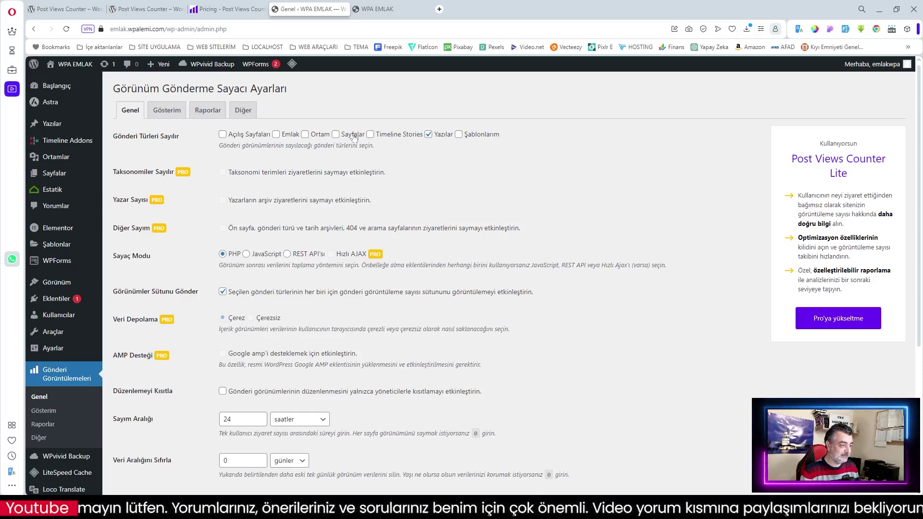
{"action": "left_click", "coordinate": [428, 134]}
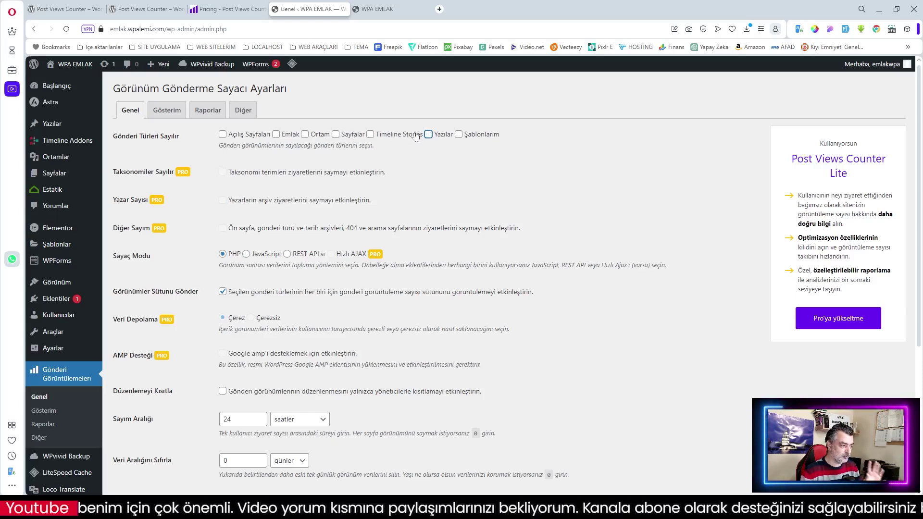
{"action": "left_click", "coordinate": [276, 134]}
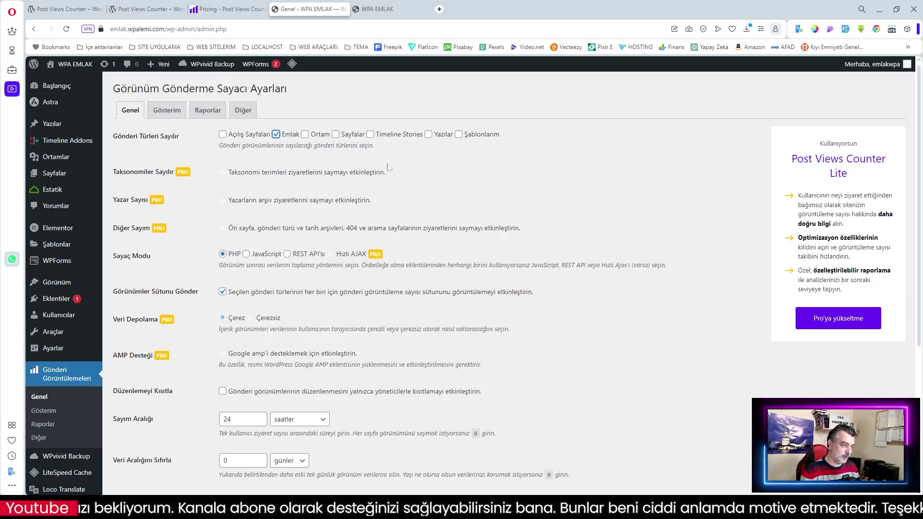
{"action": "mouse_move", "coordinate": [293, 67]}
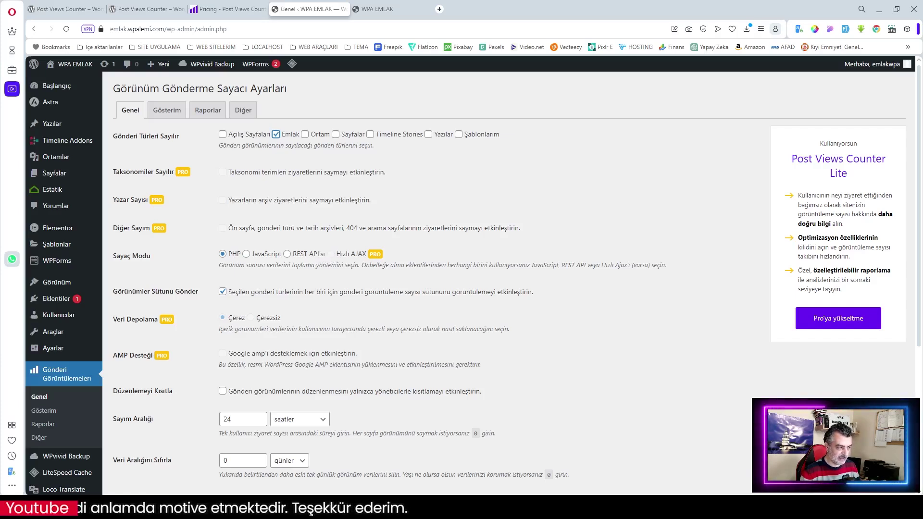
{"action": "left_click", "coordinate": [247, 255]}
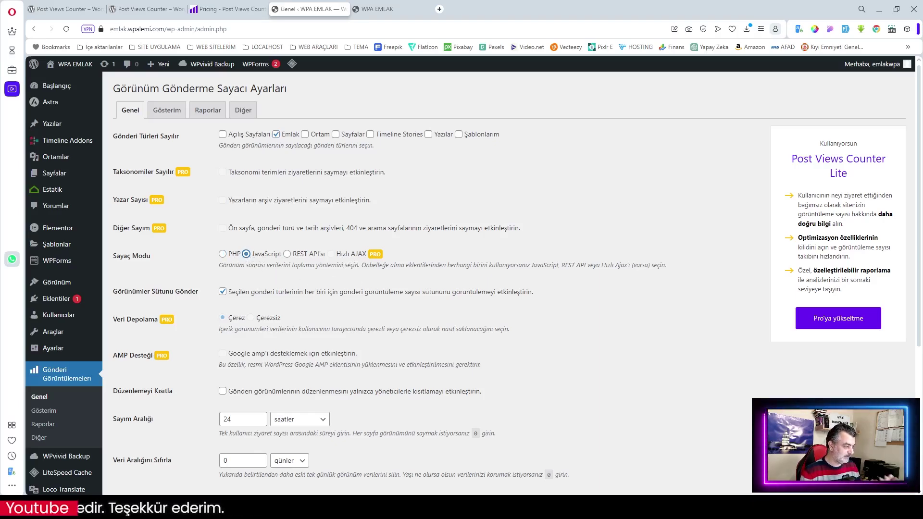
{"action": "scroll", "coordinate": [402, 289], "scroll_direction": "down", "scroll_amount": 5}
{"action": "left_click", "coordinate": [146, 446]}
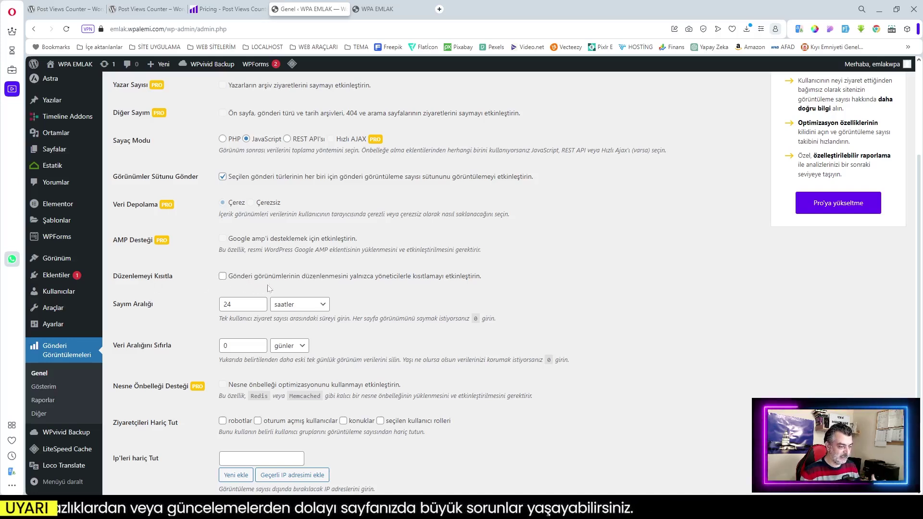
- Restrict view-count editing to administrators, set the count interval to 0, and save the general settings
{"action": "left_click", "coordinate": [223, 276]}
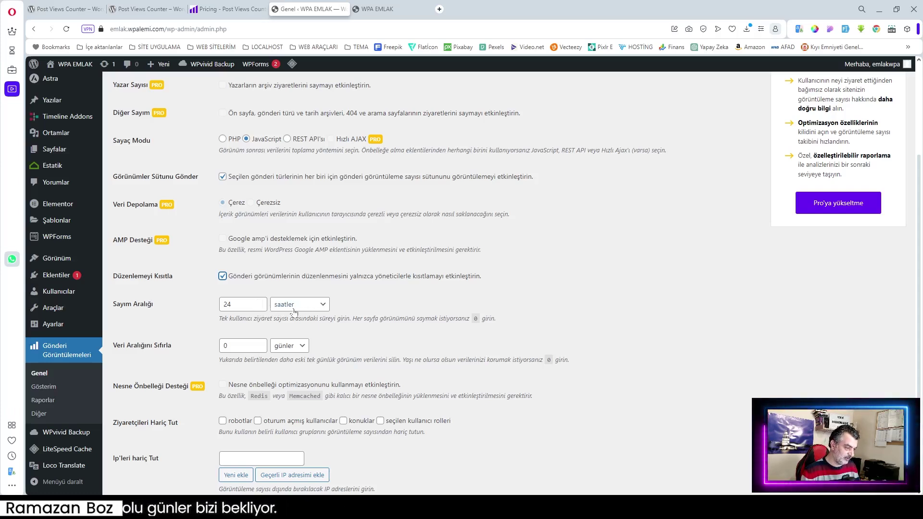
{"action": "double_click", "coordinate": [226, 304]}
{"action": "type", "text": "0"}
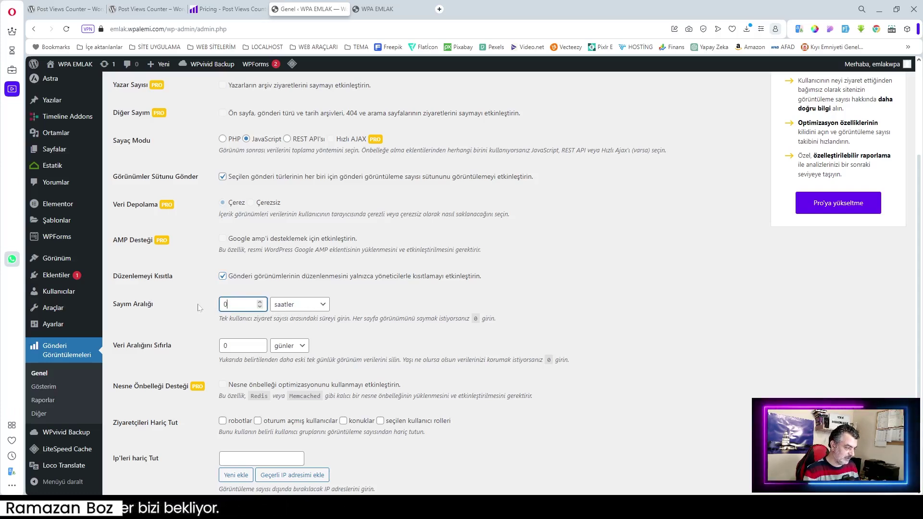
{"action": "left_click", "coordinate": [409, 346]}
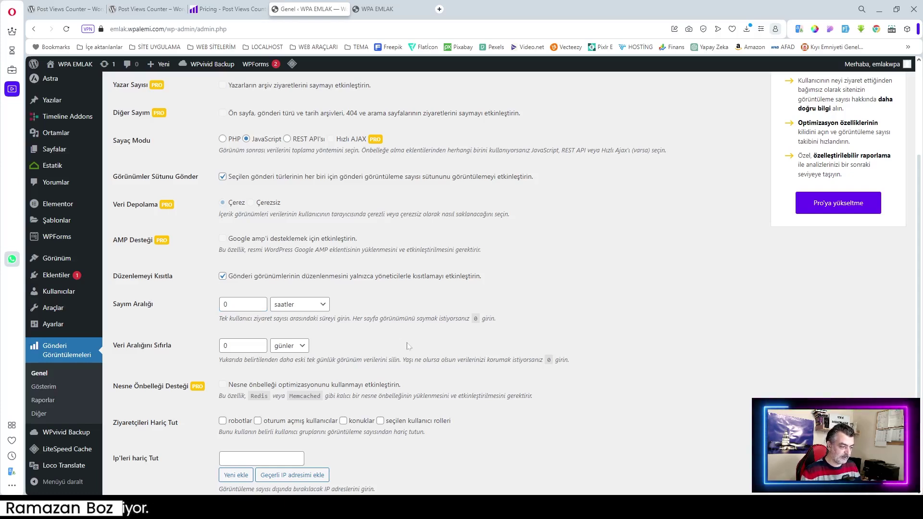
{"action": "scroll", "coordinate": [412, 346], "scroll_direction": "down", "scroll_amount": 1}
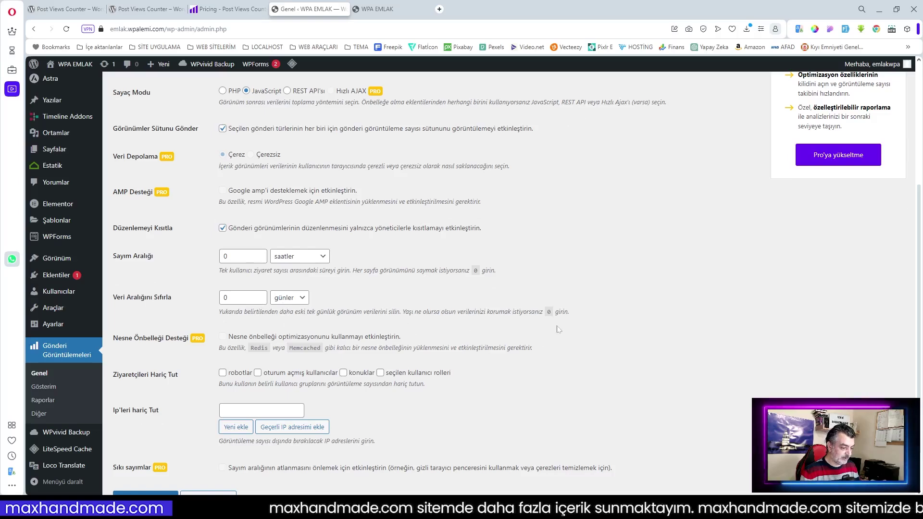
{"action": "scroll", "coordinate": [466, 313], "scroll_direction": "down", "scroll_amount": 1}
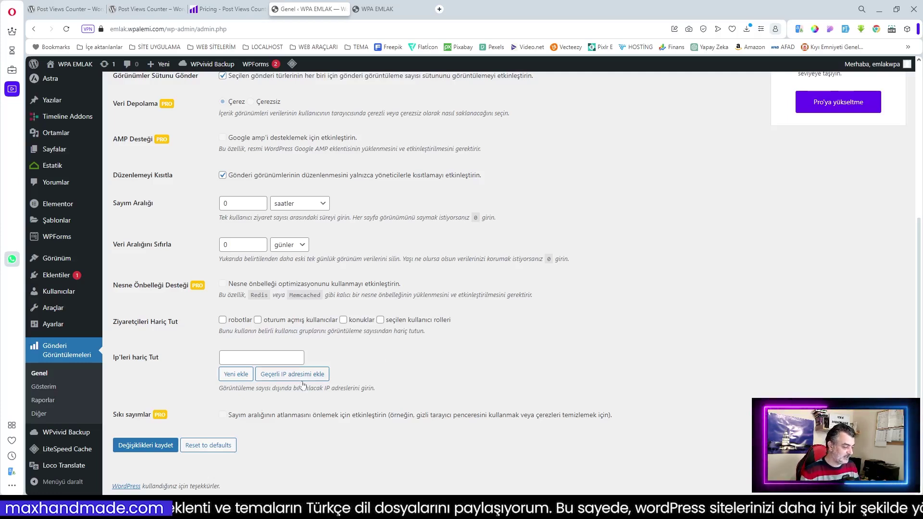
{"action": "left_click", "coordinate": [153, 445]}
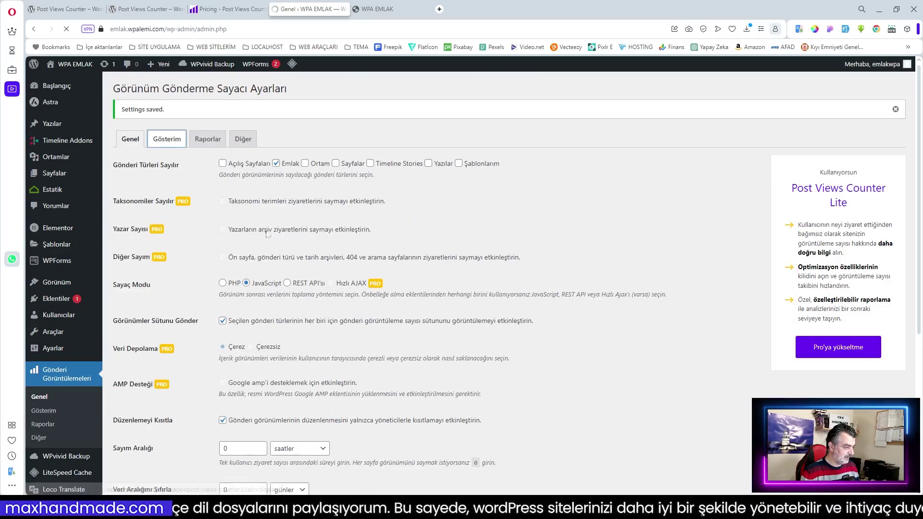
- In the Gösterim settings, set the view counter label to "İlan Görüntüleme:"
{"action": "left_click", "coordinate": [167, 139]}
{"action": "left_click", "coordinate": [257, 137]}
{"action": "key", "text": "ctrl+a"}
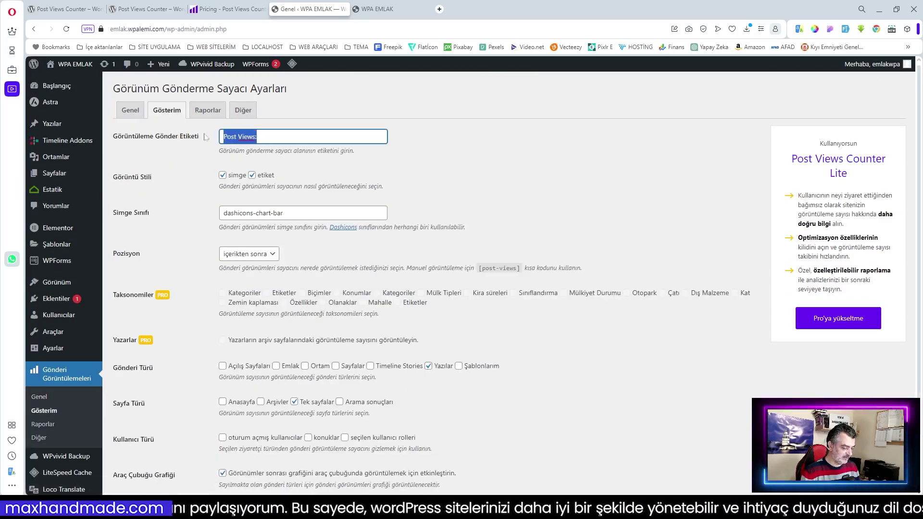
{"action": "key", "text": "BackSpace"}
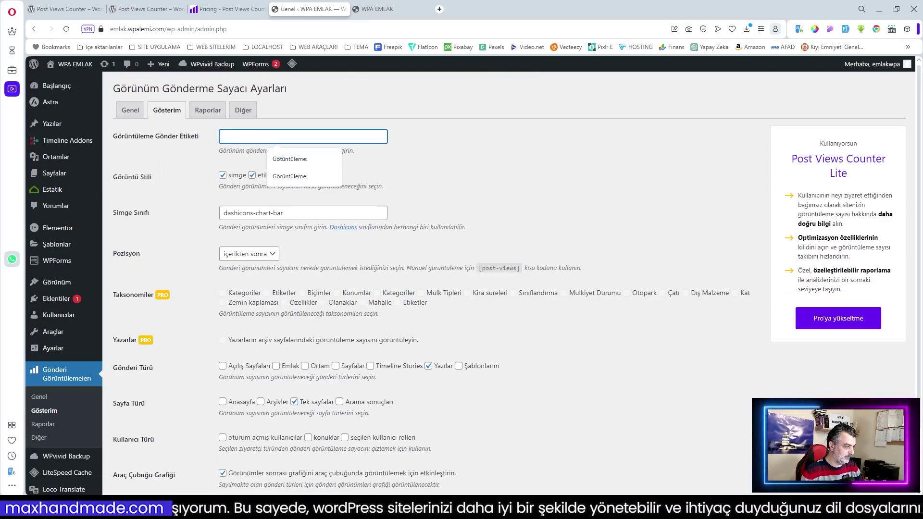
{"action": "type", "text": "İ"}
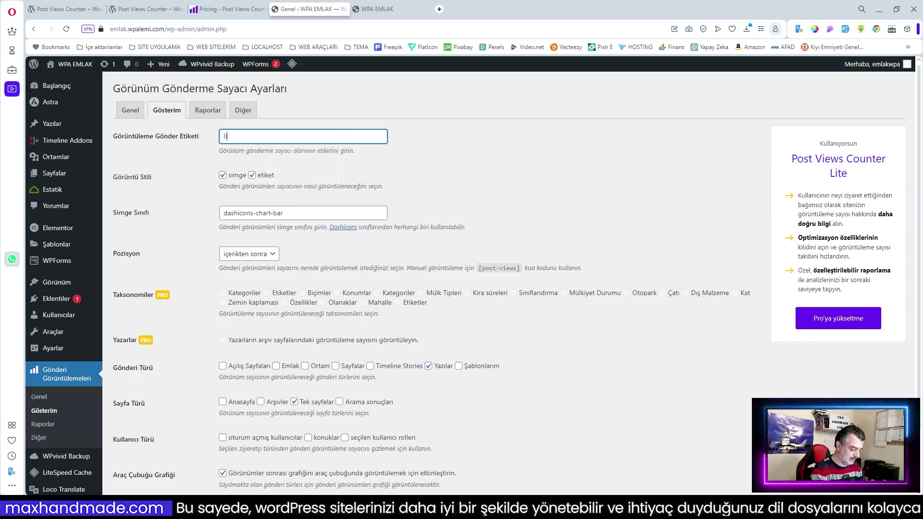
{"action": "type", "text": "lan Görüntü"}
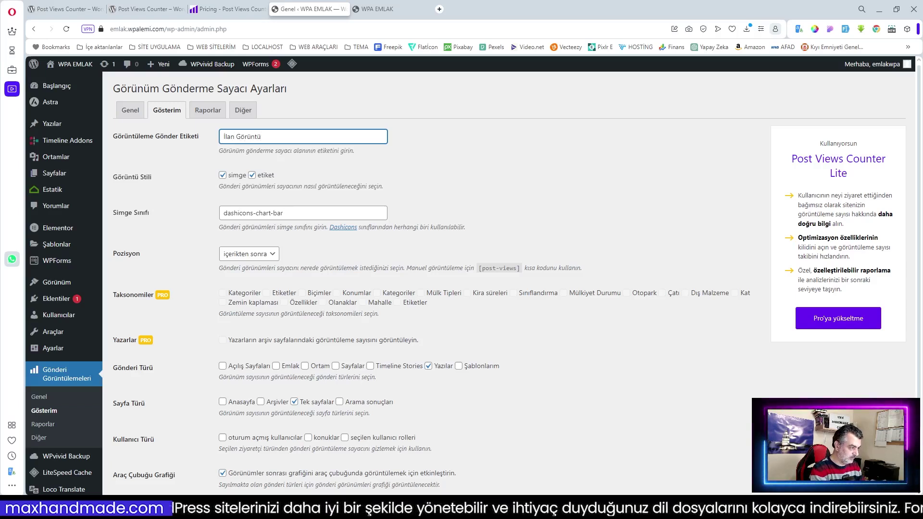
{"action": "type", "text": "leme:"}
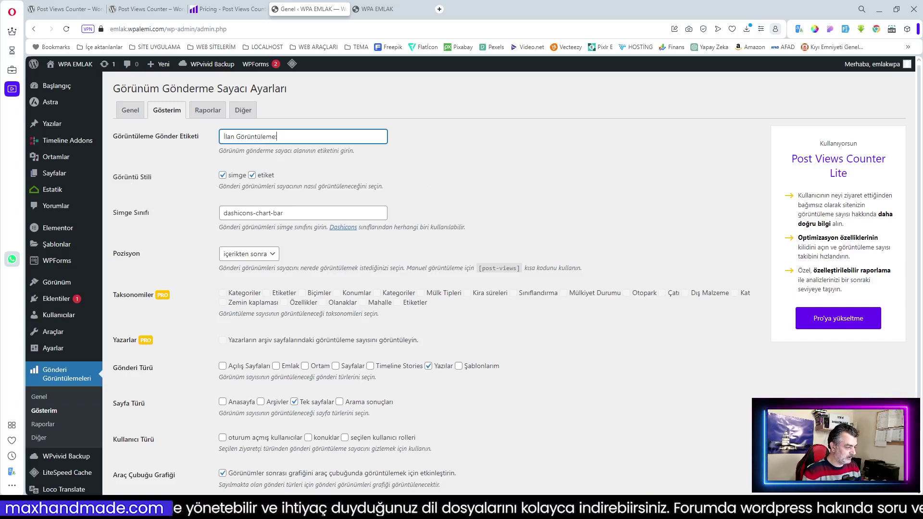
- Look through the Dashicons reference for available counter icons and return to the Gösterim settings
{"action": "left_click", "coordinate": [345, 230]}
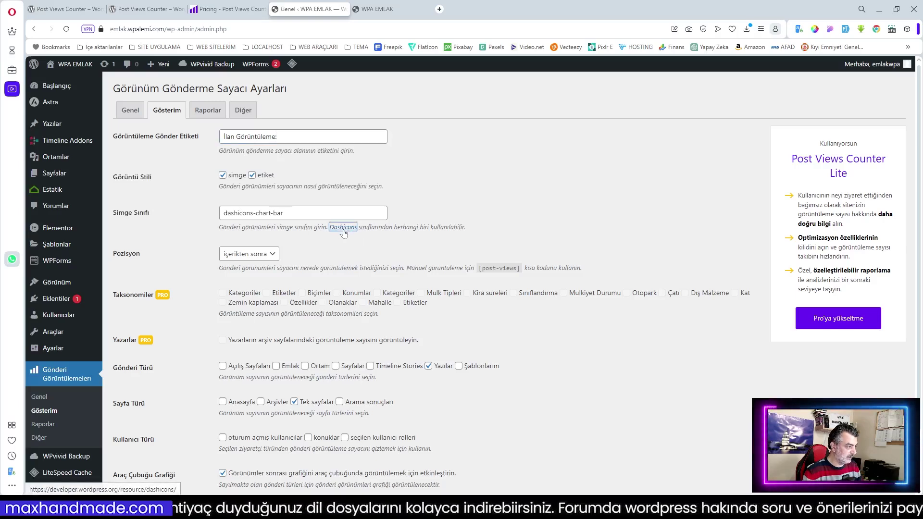
{"action": "scroll", "coordinate": [427, 279], "scroll_direction": "down", "scroll_amount": 7}
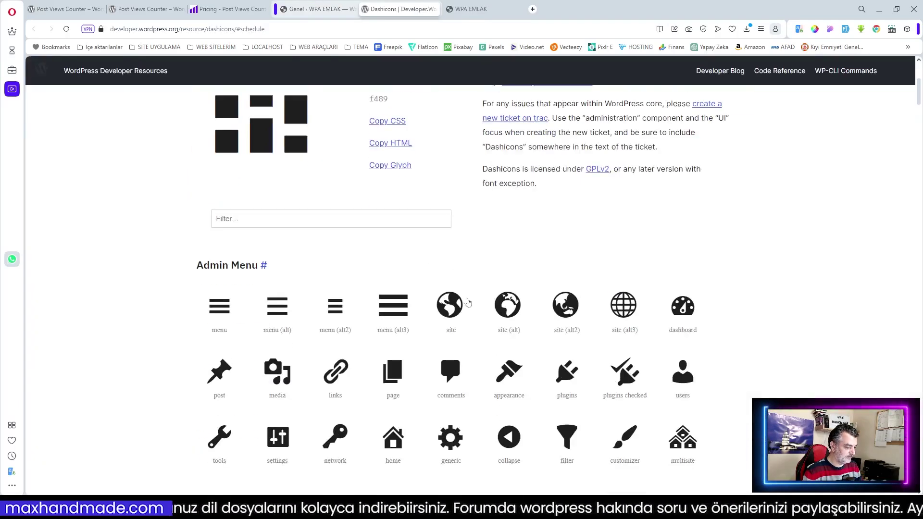
{"action": "key", "text": "ctrl+Tab"}
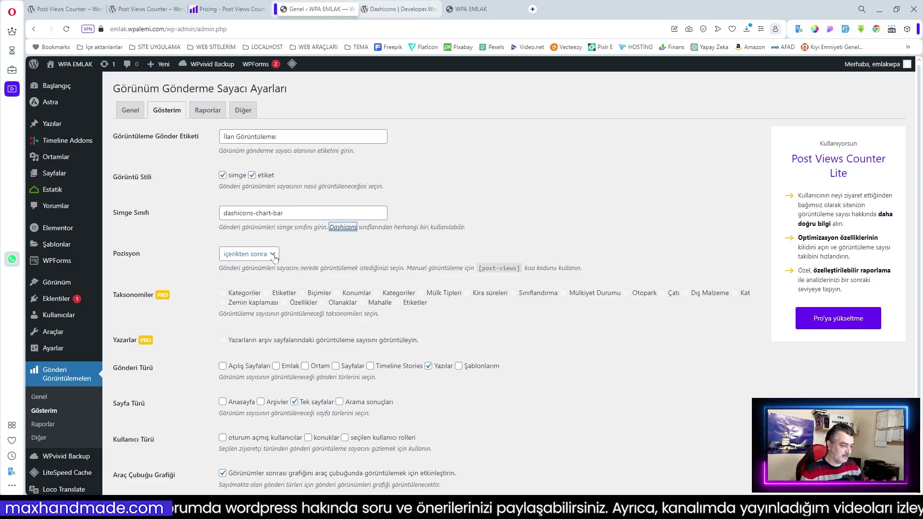
- Set the view counter's Pozisyon to "içerikten önce" after trying "manuel"
{"action": "left_click", "coordinate": [274, 258]}
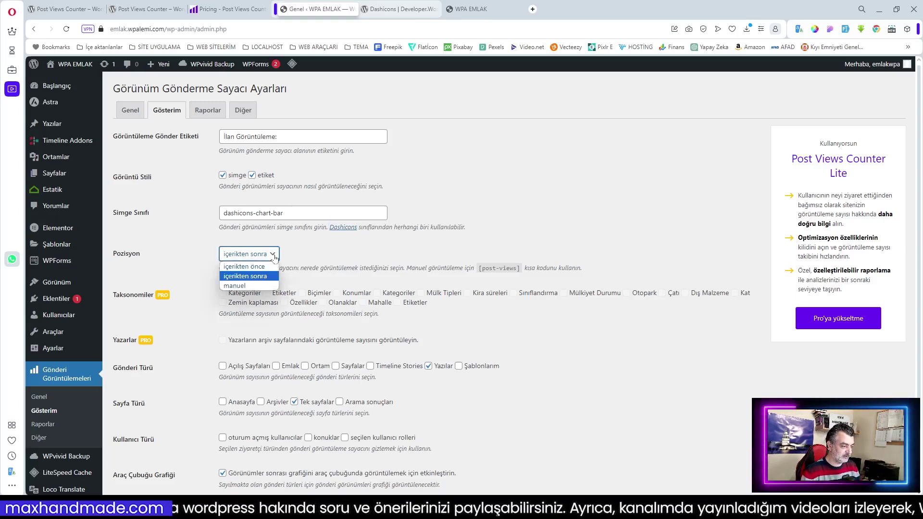
{"action": "left_click", "coordinate": [245, 286]}
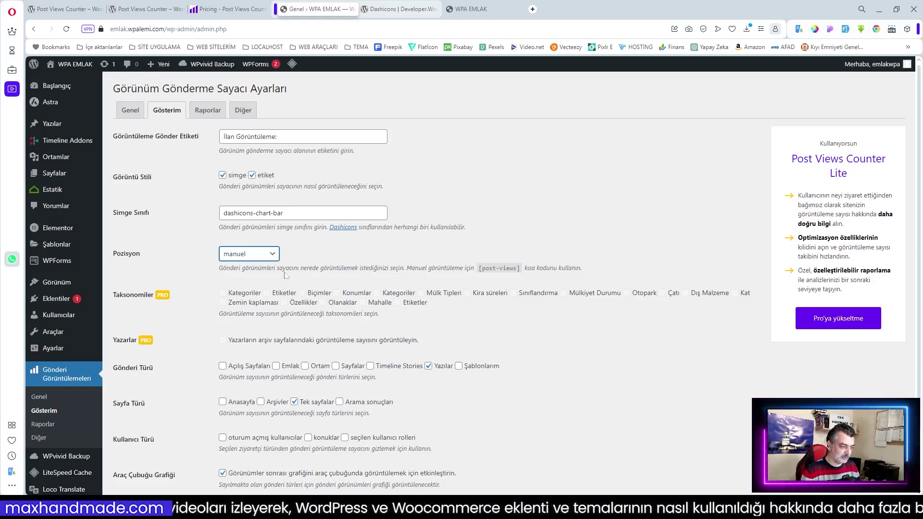
{"action": "left_click", "coordinate": [273, 256]}
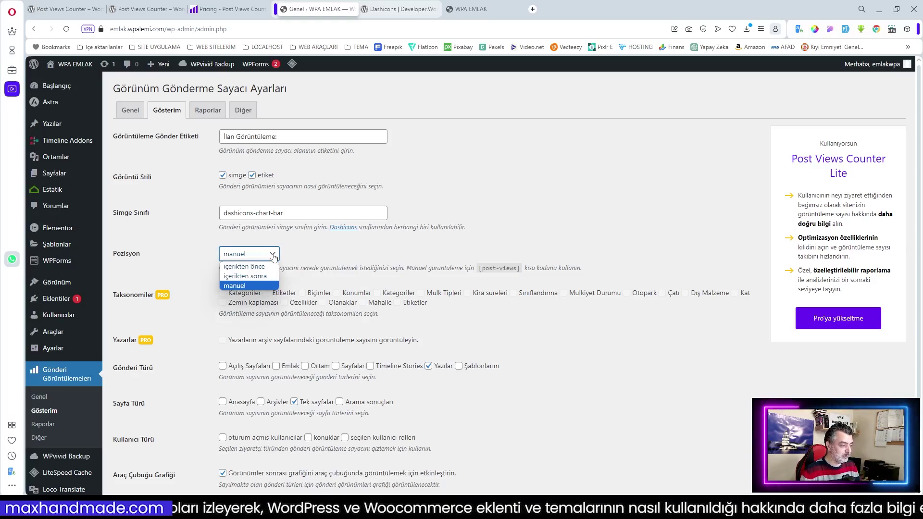
{"action": "left_click", "coordinate": [264, 267]}
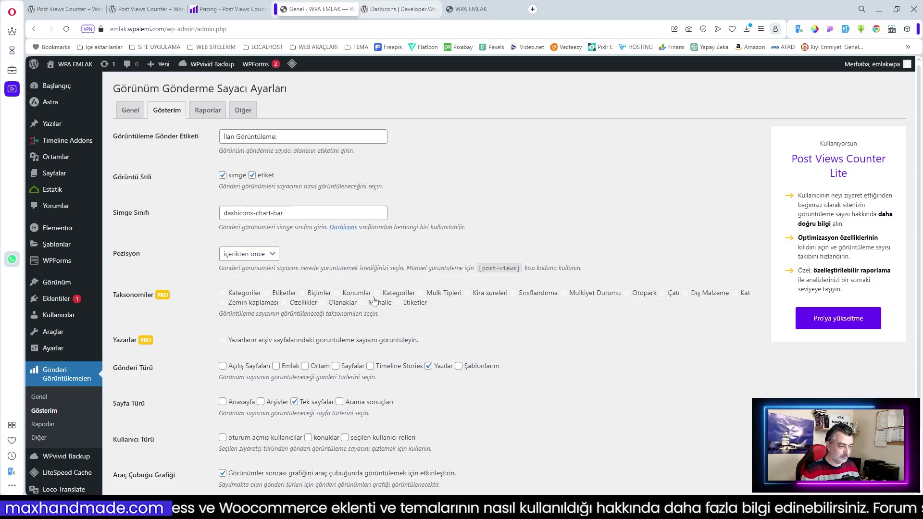
- Display the counter on Emlak instead of Yazılar, include Arşivler among the page types, and save the Gösterim settings
{"action": "scroll", "coordinate": [375, 298], "scroll_direction": "down", "scroll_amount": 2}
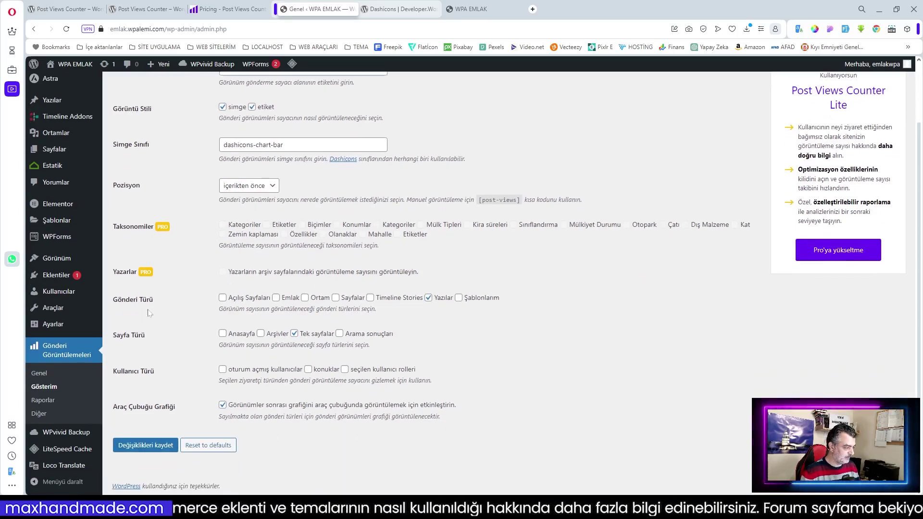
{"action": "left_click", "coordinate": [276, 298]}
{"action": "left_click", "coordinate": [429, 298]}
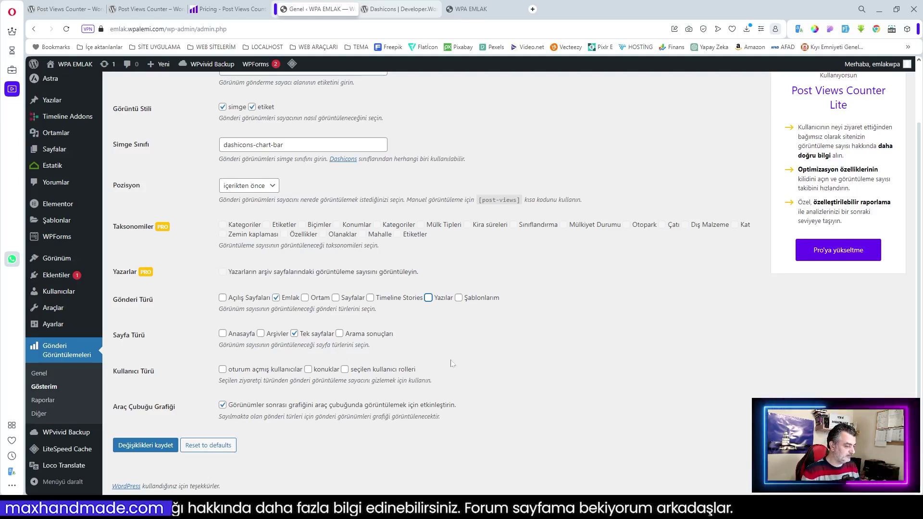
{"action": "left_click", "coordinate": [262, 334]}
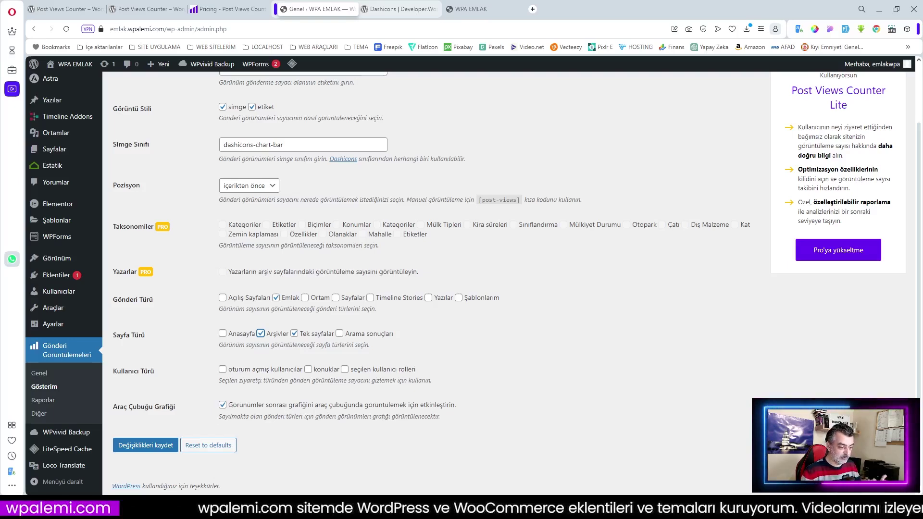
{"action": "key", "text": "Return"}
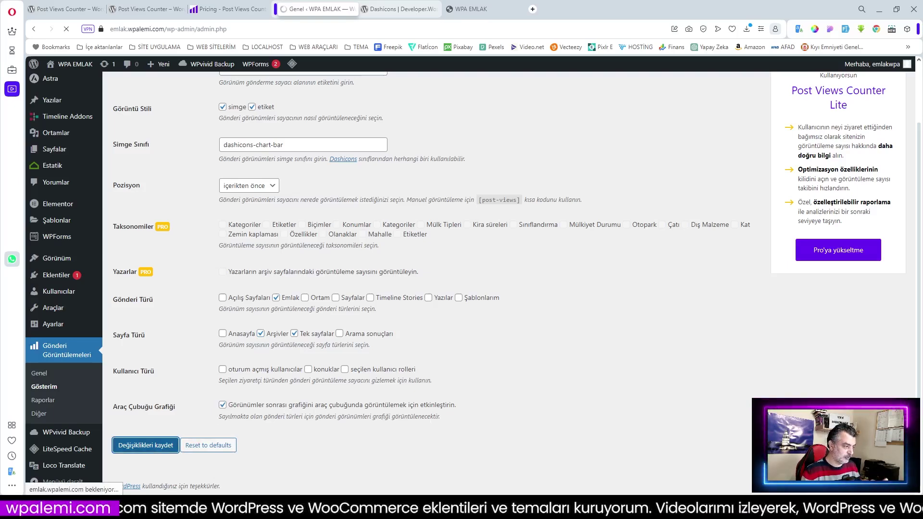
- Go to the admin dashboard and move the Site sağlığı durumu widget into the third column
{"action": "mouse_move", "coordinate": [125, 90]}
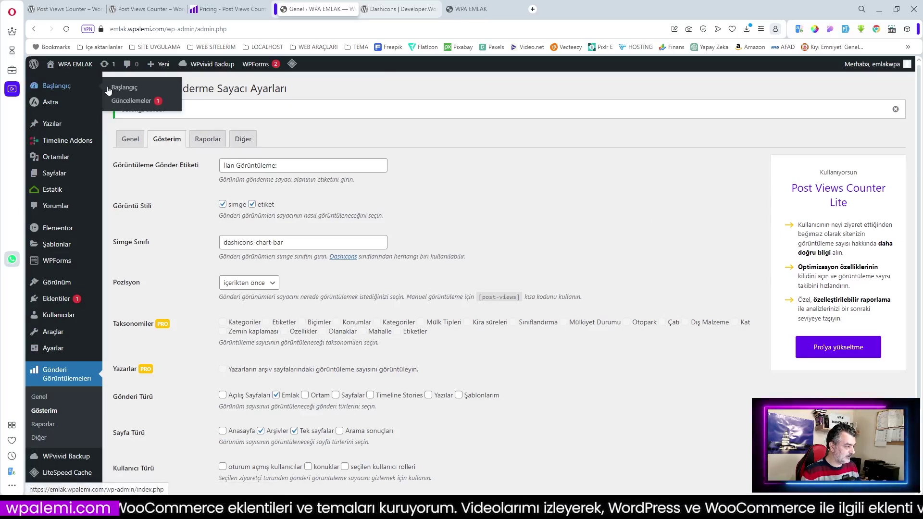
{"action": "left_click", "coordinate": [124, 89]}
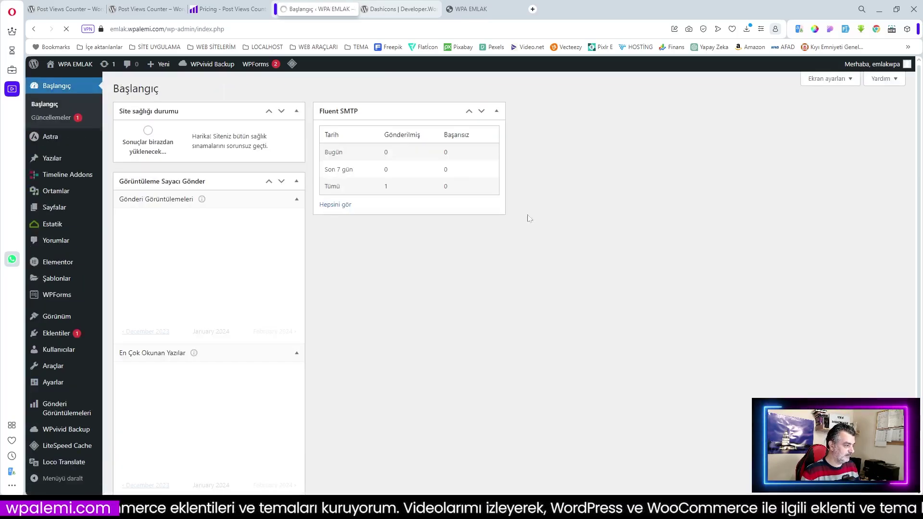
{"action": "left_click_drag", "start_coordinate": [221, 109], "coordinate": [611, 109]}
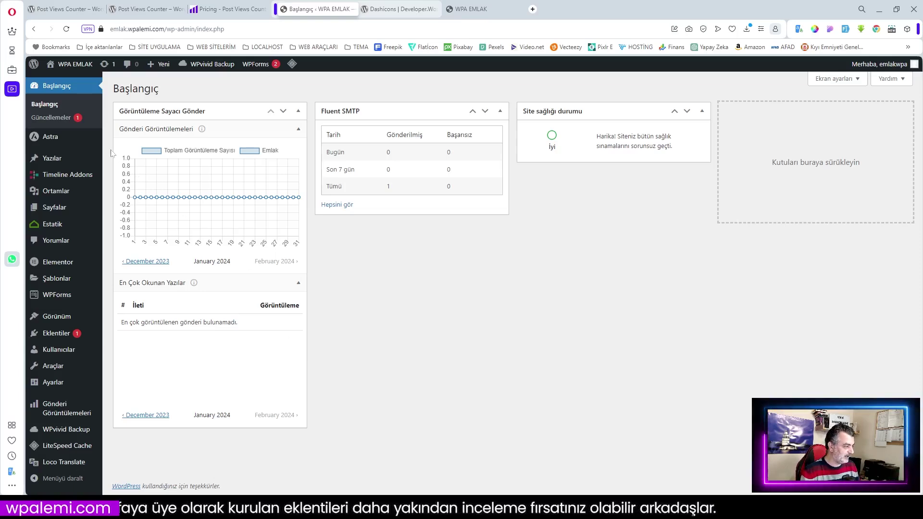
- Close the Dashicons page and open the Multifamily Residential listing on the public site
{"action": "left_click", "coordinate": [436, 9]}
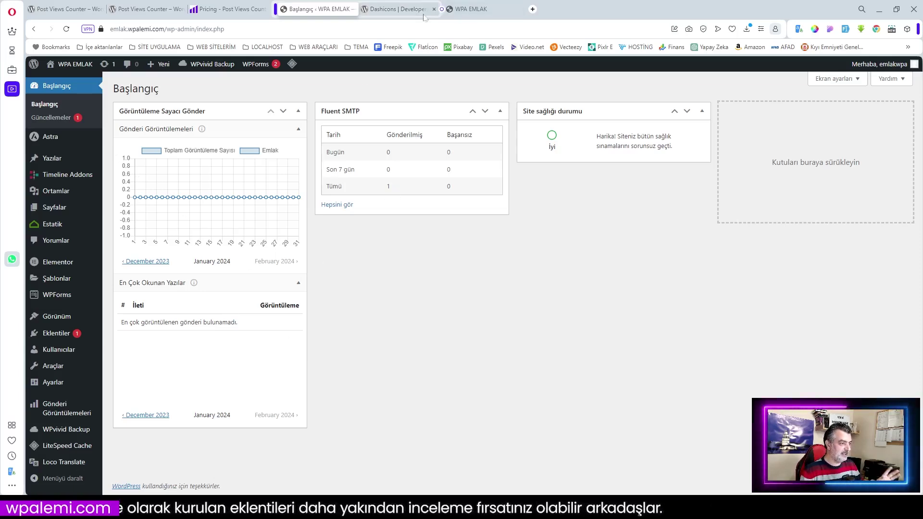
{"action": "left_click", "coordinate": [395, 9]}
{"action": "scroll", "coordinate": [467, 433], "scroll_direction": "down", "scroll_amount": 2}
{"action": "left_click", "coordinate": [386, 235]}
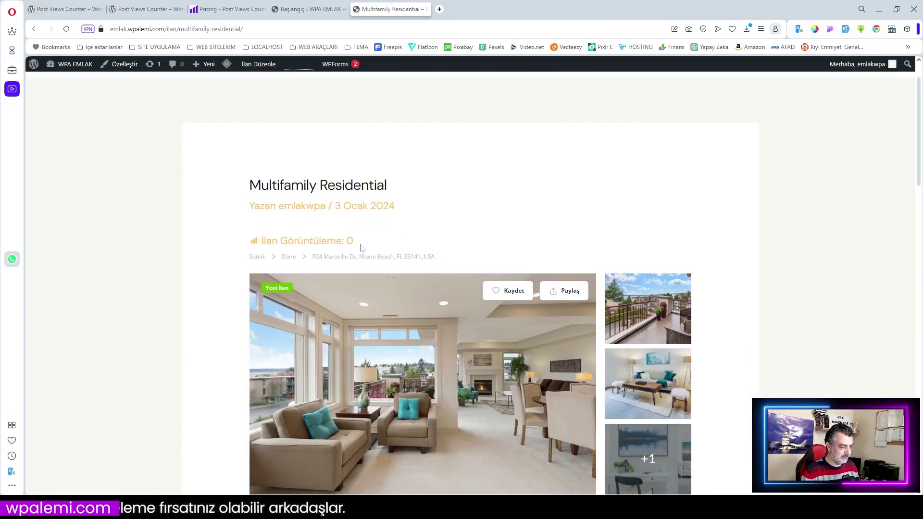
- Visit the Office in business center and Spectacular house listings in order, and return to Office in business center to check its counter
{"action": "scroll", "coordinate": [524, 360], "scroll_direction": "down", "scroll_amount": 1}
{"action": "scroll", "coordinate": [525, 359], "scroll_direction": "down", "scroll_amount": 20}
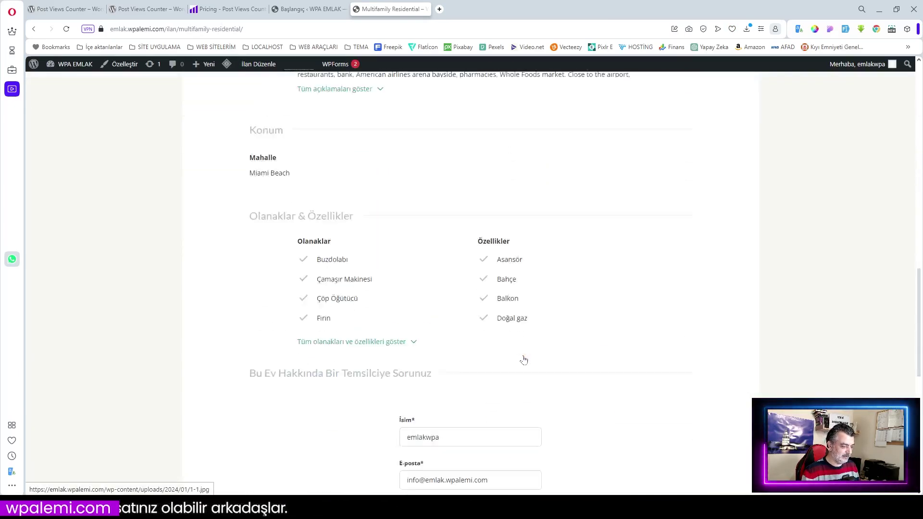
{"action": "scroll", "coordinate": [524, 359], "scroll_direction": "down", "scroll_amount": 1}
{"action": "left_click", "coordinate": [706, 386]}
{"action": "scroll", "coordinate": [500, 351], "scroll_direction": "down", "scroll_amount": 15}
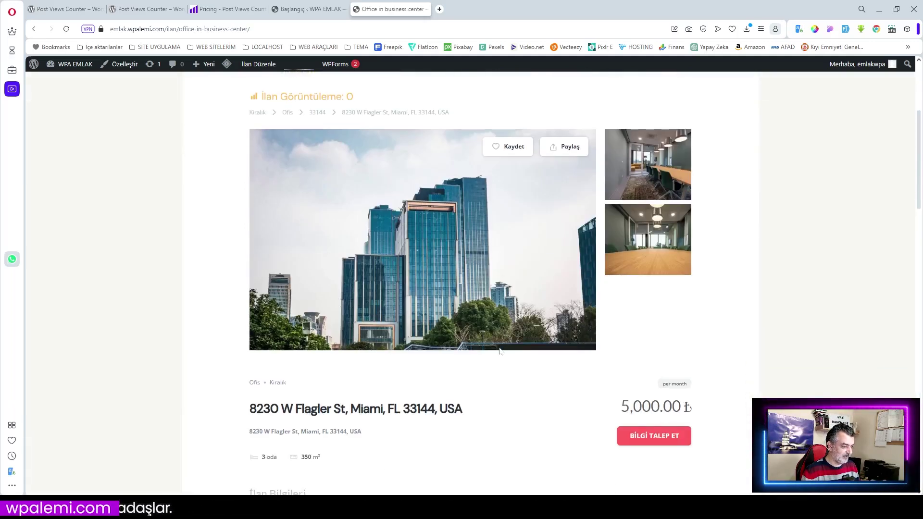
{"action": "scroll", "coordinate": [555, 373], "scroll_direction": "down", "scroll_amount": 15}
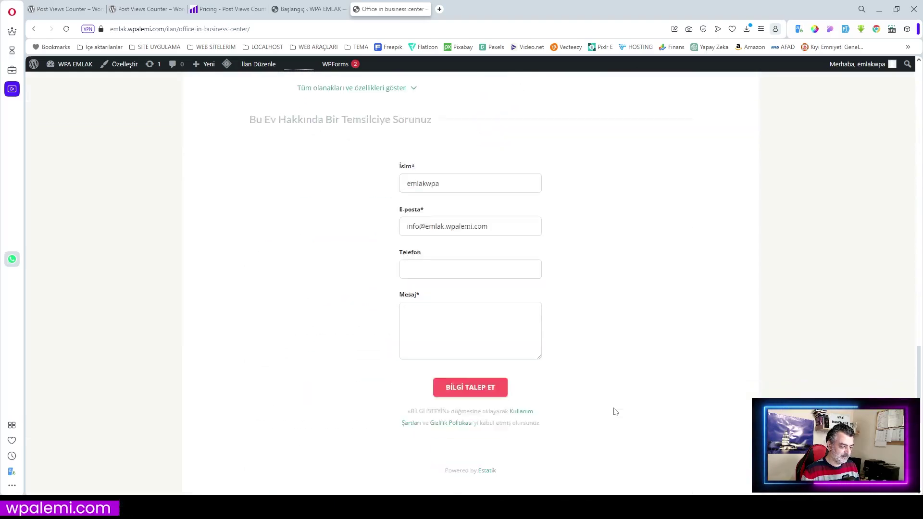
{"action": "left_click", "coordinate": [675, 384]}
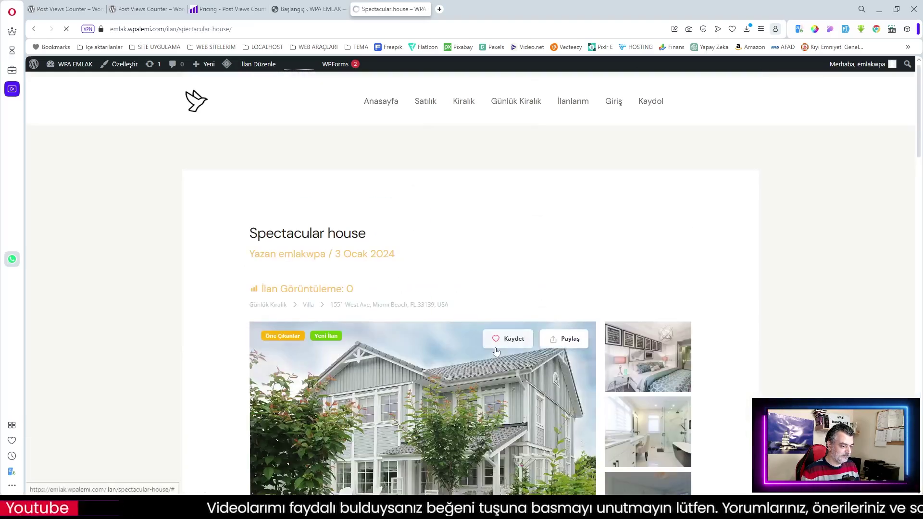
{"action": "scroll", "coordinate": [498, 353], "scroll_direction": "down", "scroll_amount": 20}
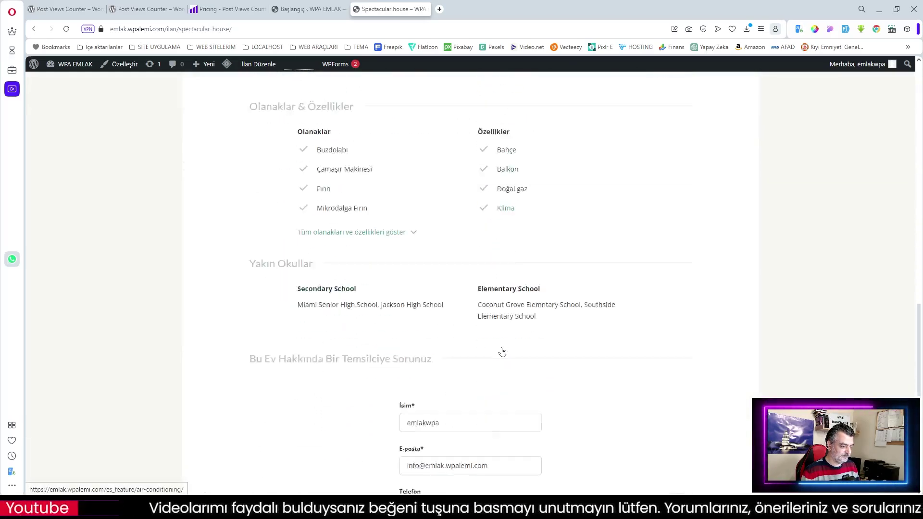
{"action": "scroll", "coordinate": [500, 351], "scroll_direction": "down", "scroll_amount": 5}
{"action": "left_click", "coordinate": [264, 384]}
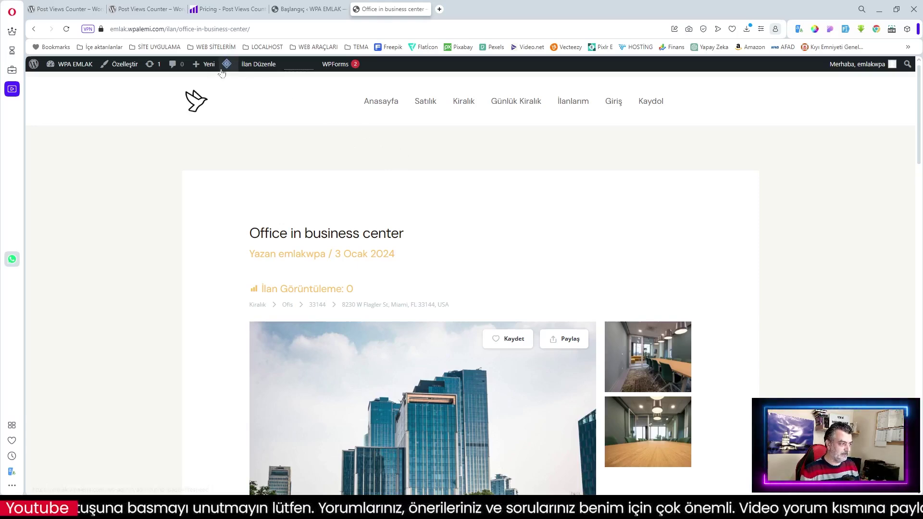
- Purge all LiteSpeed caches from the Office in business center page and go to the previous listing, Multifamily Residential
{"action": "mouse_move", "coordinate": [227, 68]}
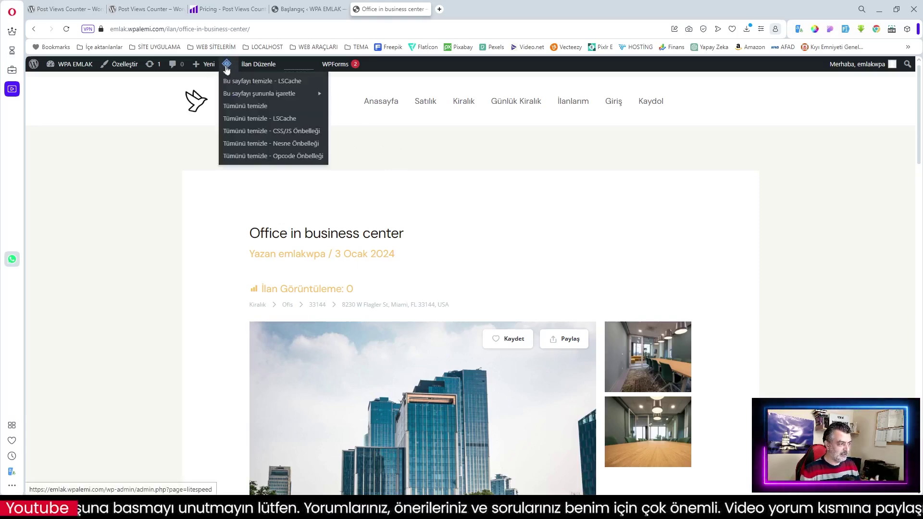
{"action": "left_click", "coordinate": [235, 107]}
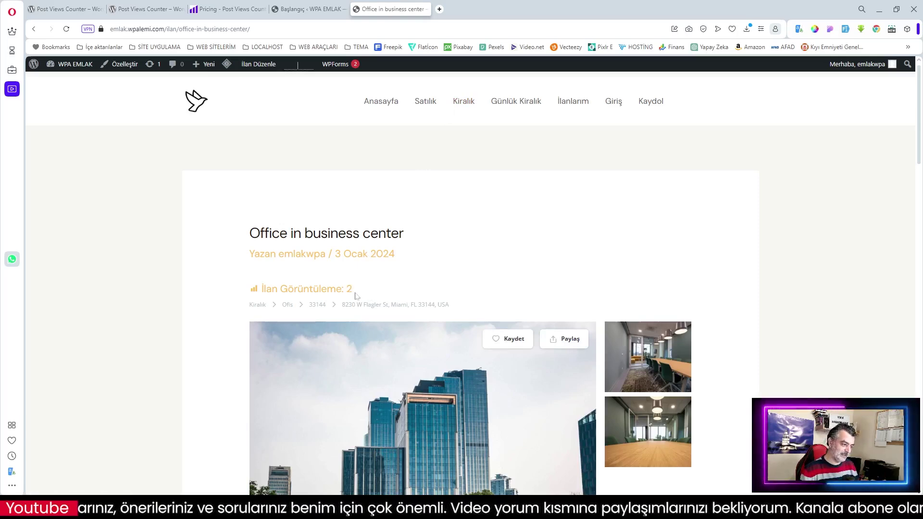
{"action": "scroll", "coordinate": [356, 296], "scroll_direction": "down", "scroll_amount": 15}
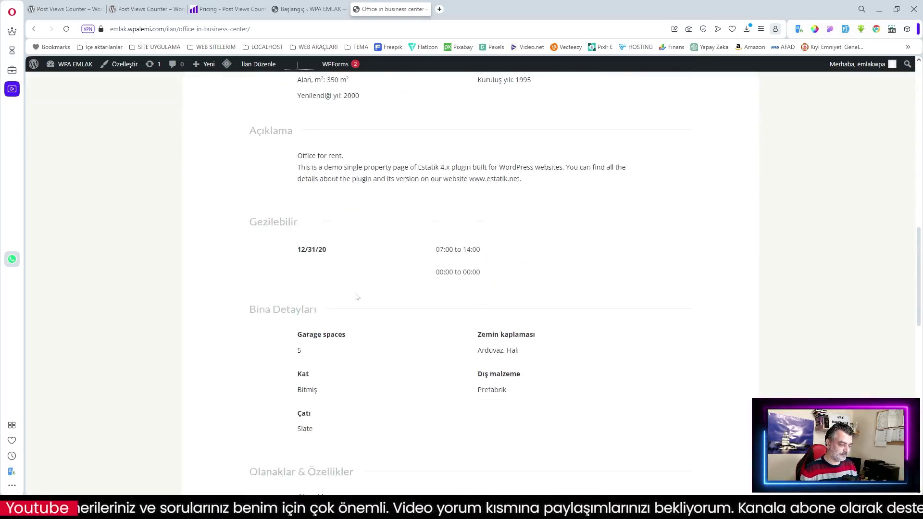
{"action": "scroll", "coordinate": [355, 296], "scroll_direction": "down", "scroll_amount": 6}
{"action": "left_click", "coordinate": [299, 384]}
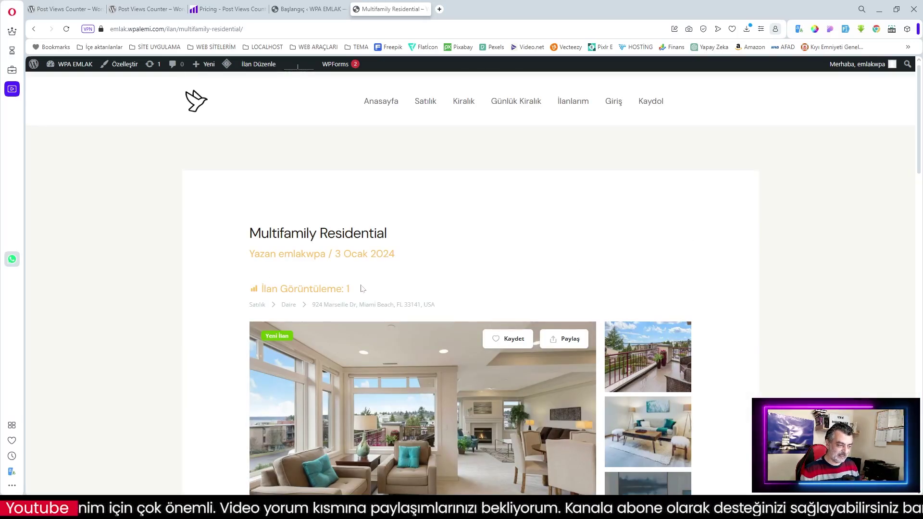
- Purge all LiteSpeed caches from the Multifamily Residential page and check the listing's view counter
{"action": "mouse_move", "coordinate": [227, 65]}
{"action": "left_click", "coordinate": [241, 106]}
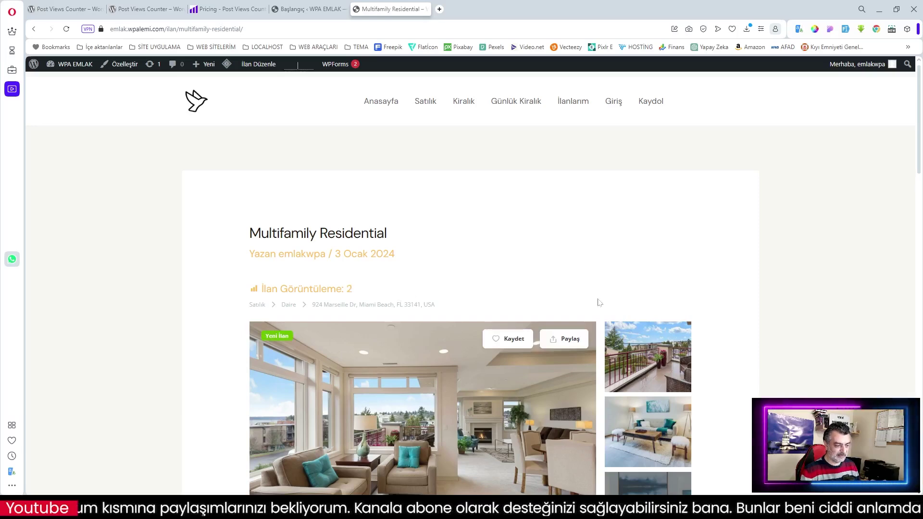
{"action": "scroll", "coordinate": [599, 302], "scroll_direction": "down", "scroll_amount": 3}
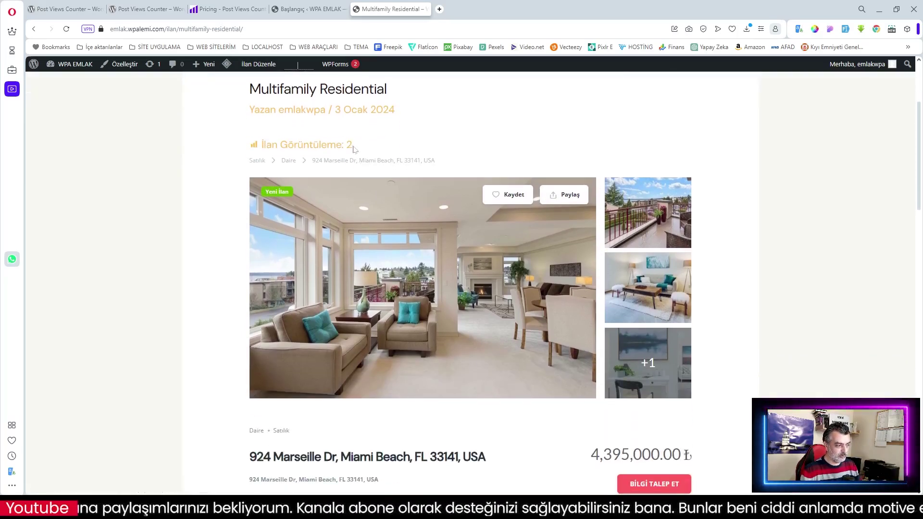
{"action": "scroll", "coordinate": [426, 423], "scroll_direction": "down", "scroll_amount": 12}
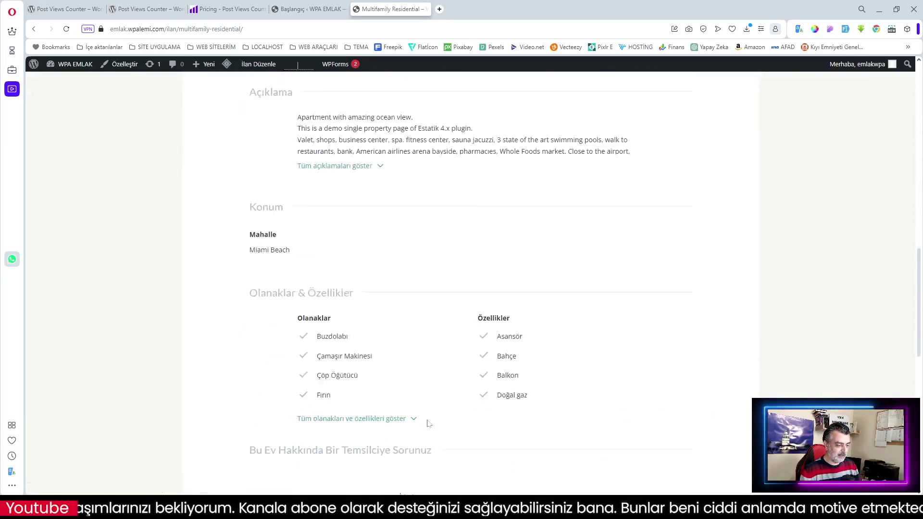
{"action": "scroll", "coordinate": [429, 423], "scroll_direction": "down", "scroll_amount": 5}
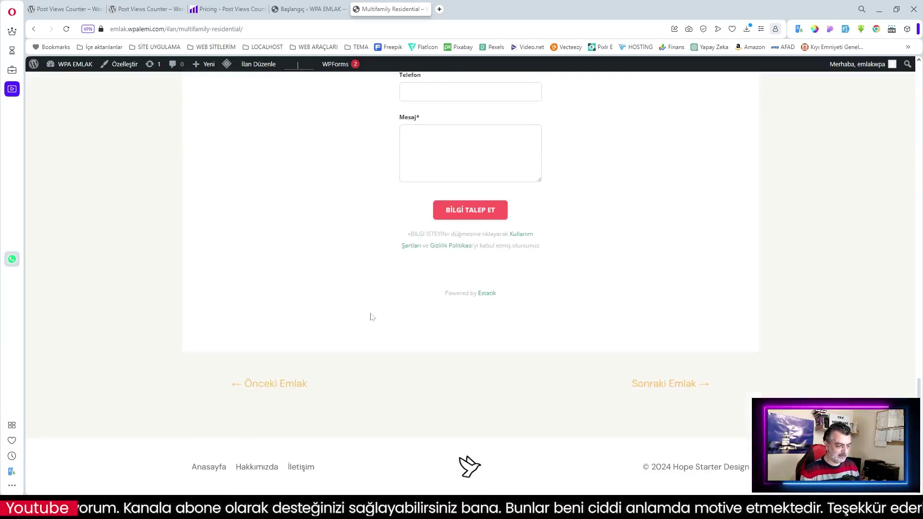
{"action": "scroll", "coordinate": [412, 316], "scroll_direction": "up", "scroll_amount": 20}
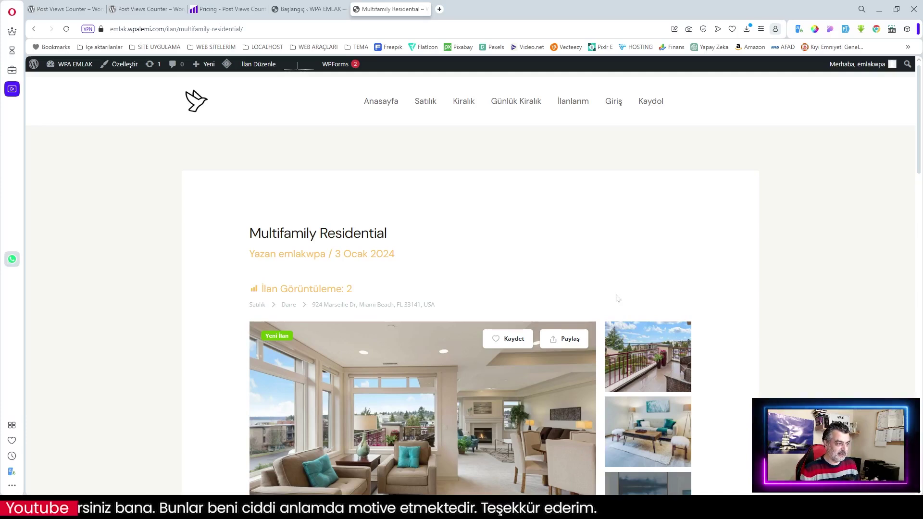
- Reload the admin dashboard and check the view chart's value for day 15 and the most-read listings
{"action": "left_click", "coordinate": [308, 8]}
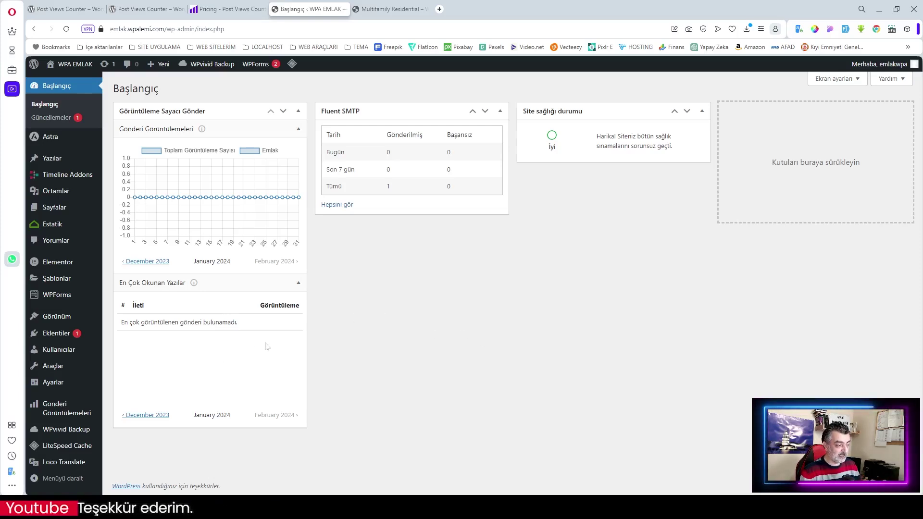
{"action": "left_click", "coordinate": [66, 30]}
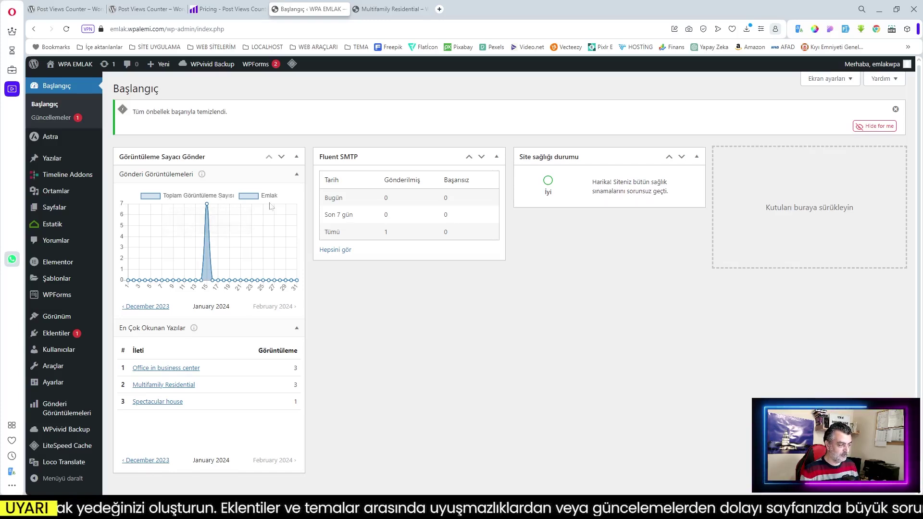
{"action": "mouse_move", "coordinate": [208, 206]}
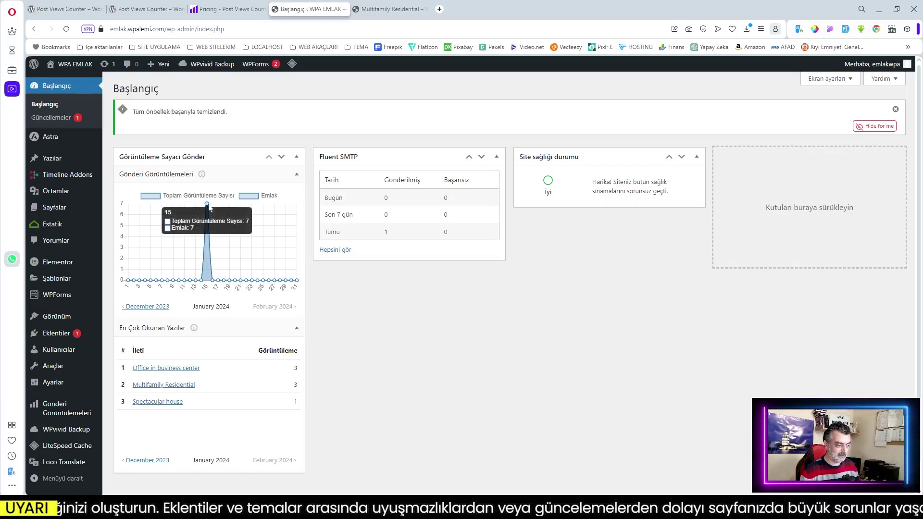